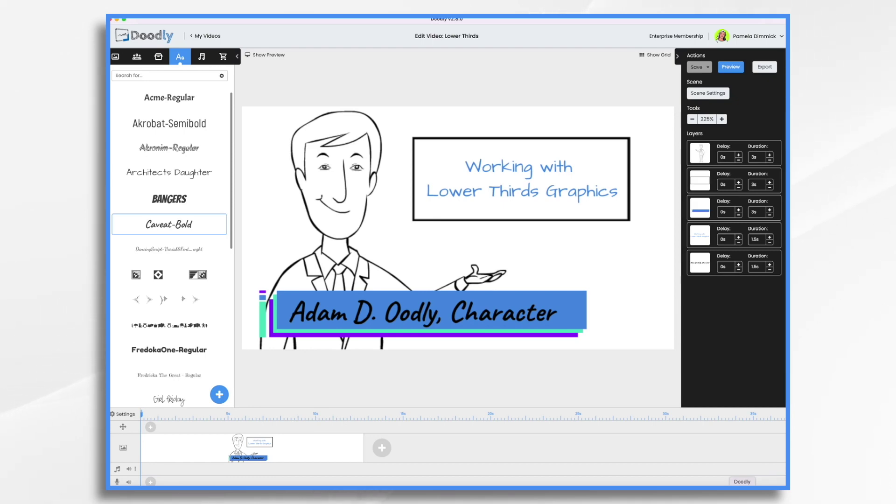
Nudge the blue name lower third, then move the white title box down onto the name bar.
left_click(566, 306)
mouse_move(567, 307)
left_mouse_down()
mouse_move(558, 262)
mouse_move(564, 306)
left_mouse_up()
left_click(622, 137)
mouse_move(620, 137)
left_mouse_down()
mouse_move(567, 161)
mouse_move(481, 256)
mouse_move(466, 254)
mouse_move(518, 258)
mouse_move(518, 232)
mouse_move(521, 259)
mouse_move(520, 250)
mouse_move(596, 262)
mouse_move(620, 139)
left_mouse_up()
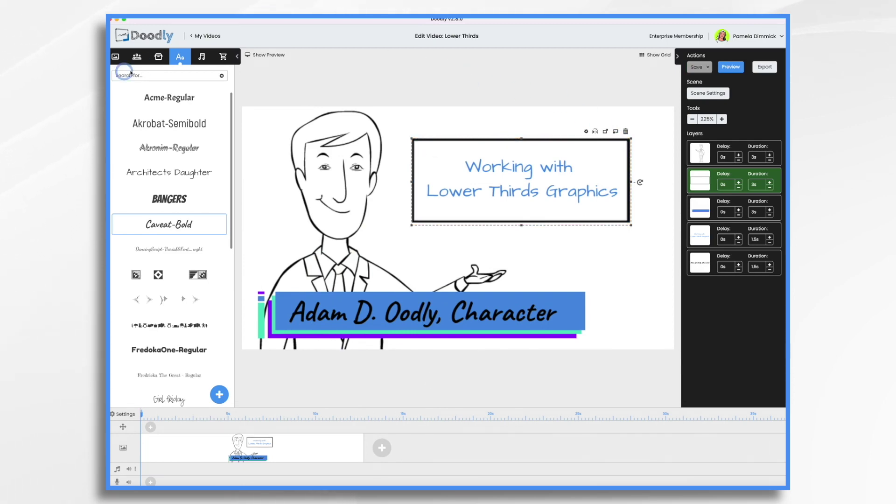
Place a Bold Rectangle from the Props Shapes category in the middle of the scene.
left_click(158, 59)
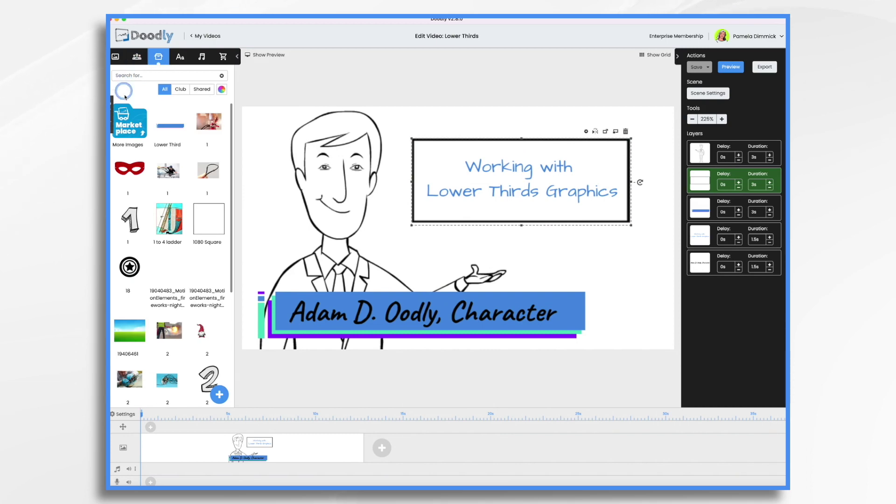
left_click(112, 119)
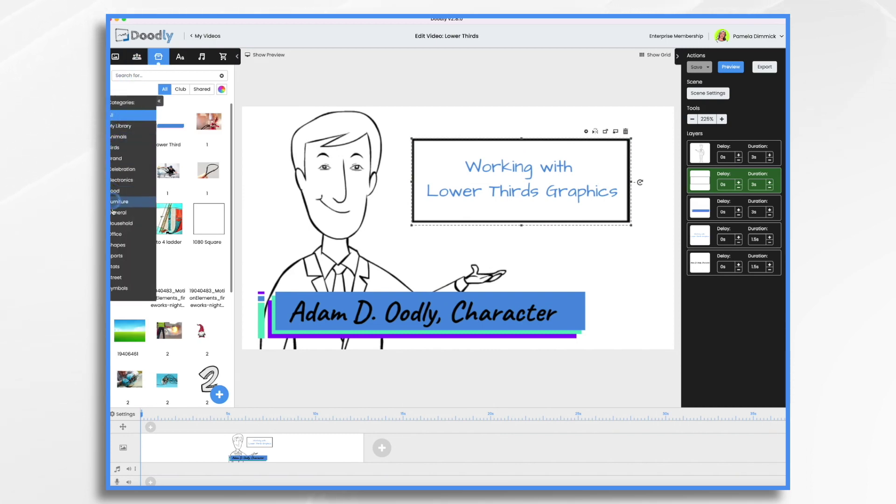
left_click(121, 243)
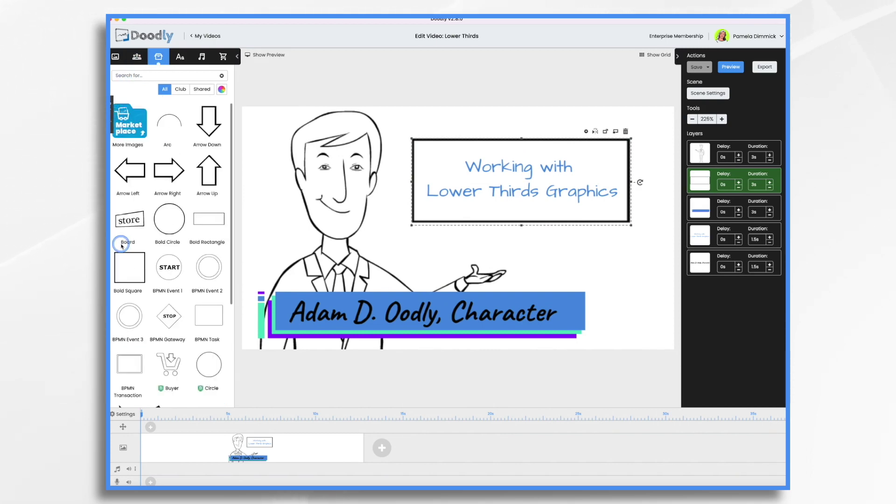
left_click_drag(196, 234, 503, 247)
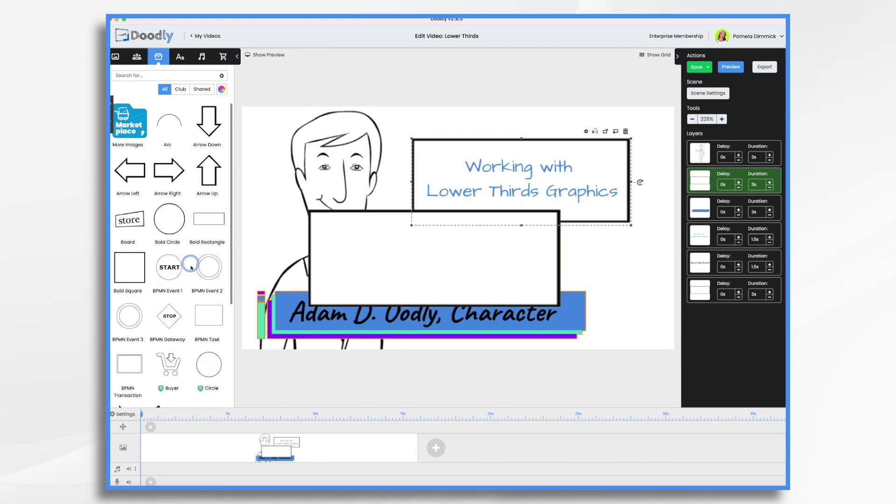
scroll(191, 269, "down", 2)
scroll(186, 266, "down", 10)
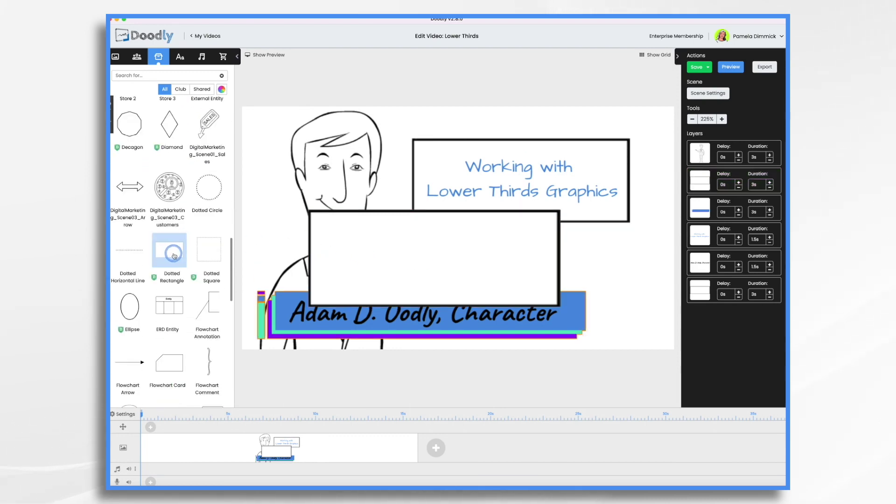
scroll(174, 255, "down", 10)
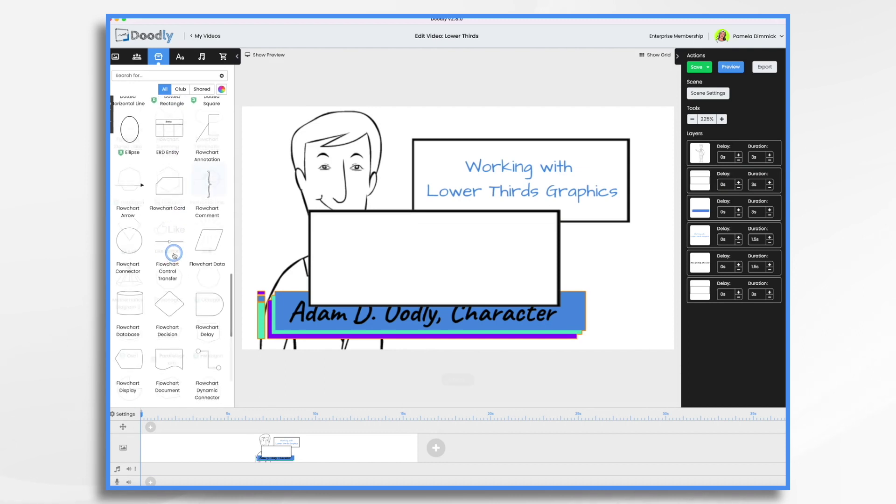
Add a Horizontal Line and stretch it into a thick bar under the name bar.
left_click_drag(208, 181, 400, 323)
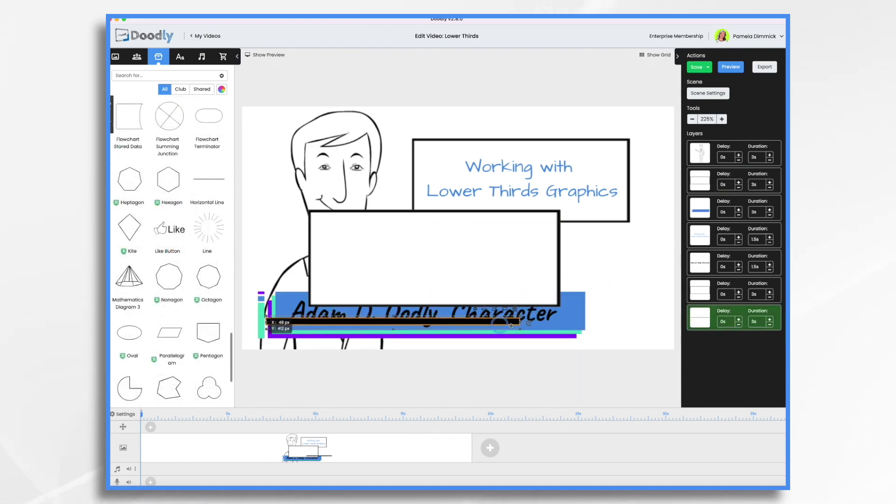
left_click_drag(520, 322, 662, 327)
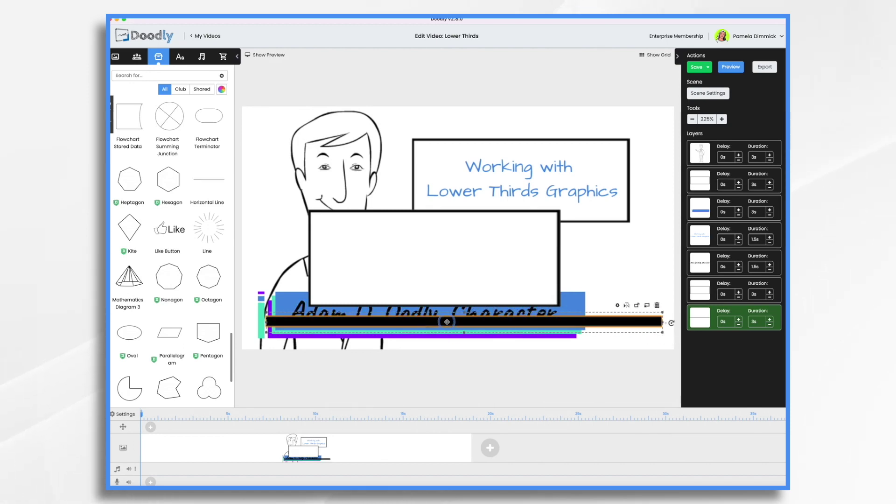
left_click_drag(446, 321, 433, 332)
Delete the bold rectangle and place a UML Receive Signal flag shape by the character's hand.
left_click(448, 252)
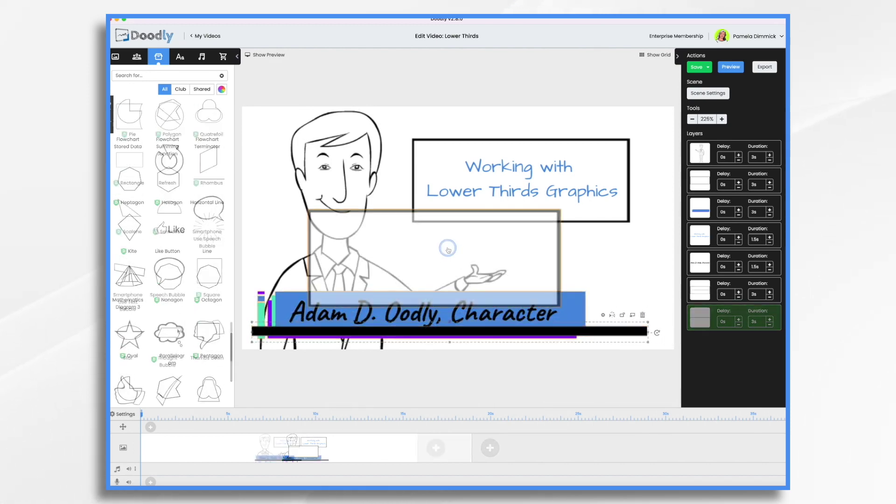
key("Delete")
scroll(177, 332, "down", 5)
scroll(178, 332, "down", 4)
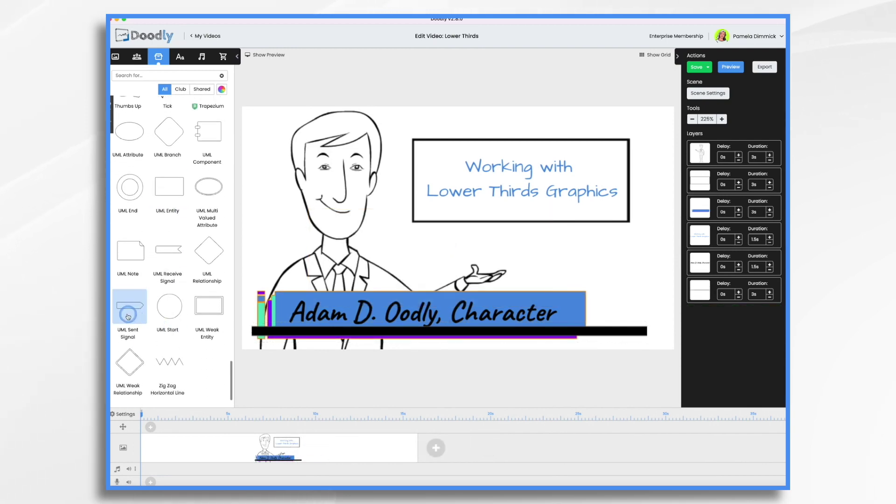
left_click_drag(169, 249, 497, 246)
mouse_move(444, 233)
left_mouse_down()
mouse_move(451, 248)
mouse_move(475, 254)
mouse_move(319, 260)
mouse_move(487, 256)
mouse_move(391, 236)
mouse_move(359, 245)
mouse_move(444, 224)
mouse_move(430, 240)
mouse_move(443, 242)
mouse_move(444, 269)
mouse_move(445, 248)
left_mouse_up()
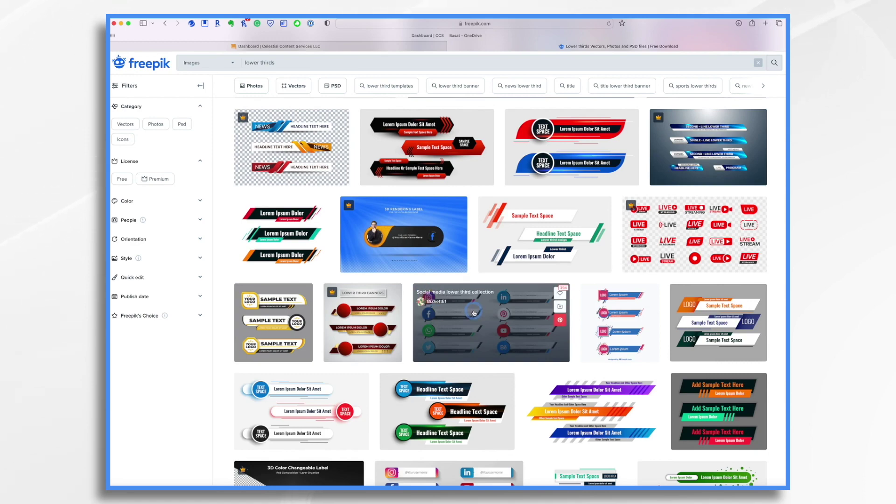
Scroll through the Freepik 'lower thirds' search results.
scroll(473, 313, "up", 5)
scroll(597, 434, "down", 3)
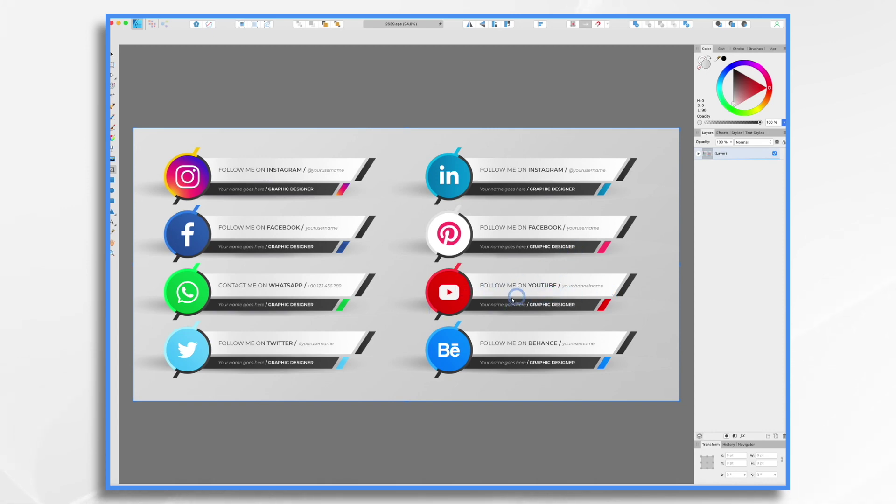
Expand the (Layer) group in the Layers panel to list all its curve layers.
left_click(488, 284)
left_click(410, 274)
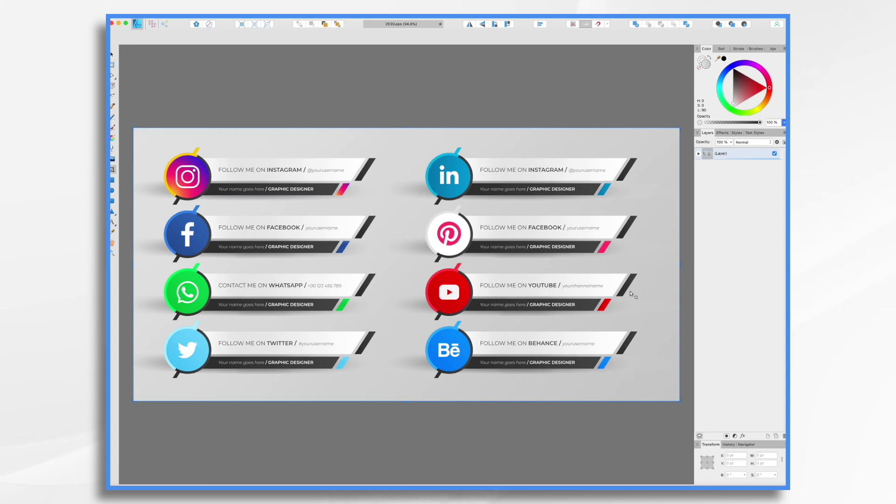
left_click(699, 154)
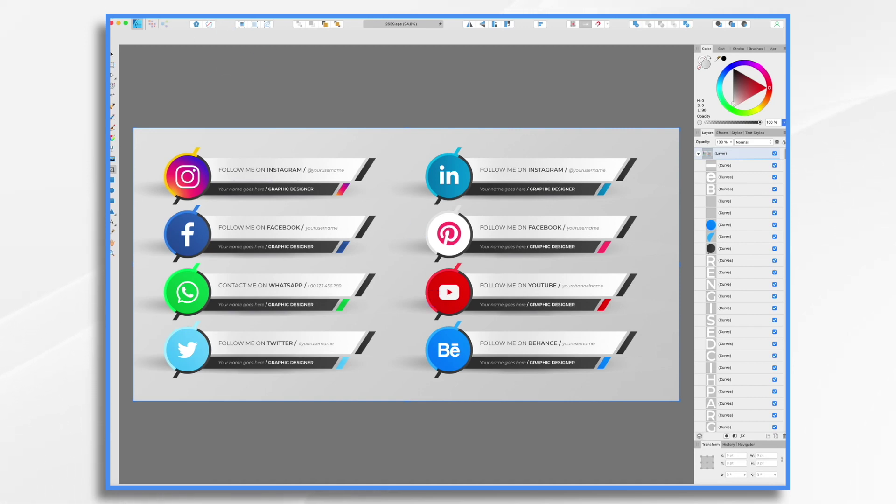
left_click(114, 184)
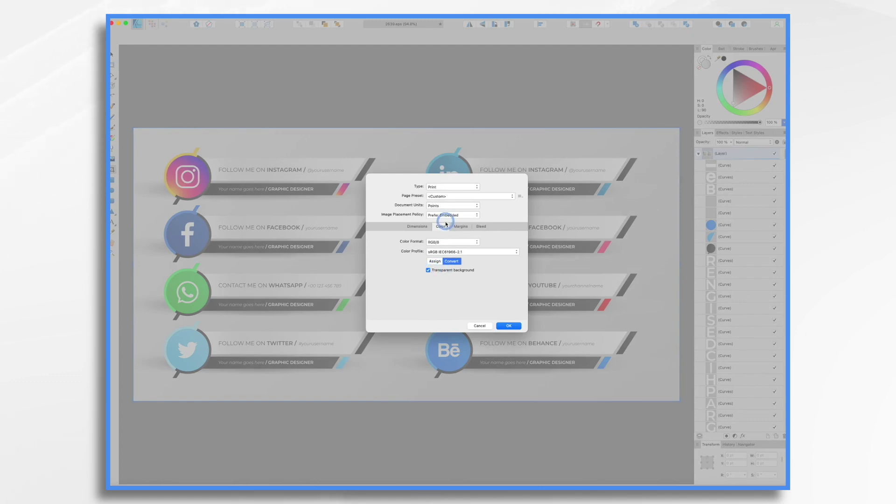
left_click(511, 325)
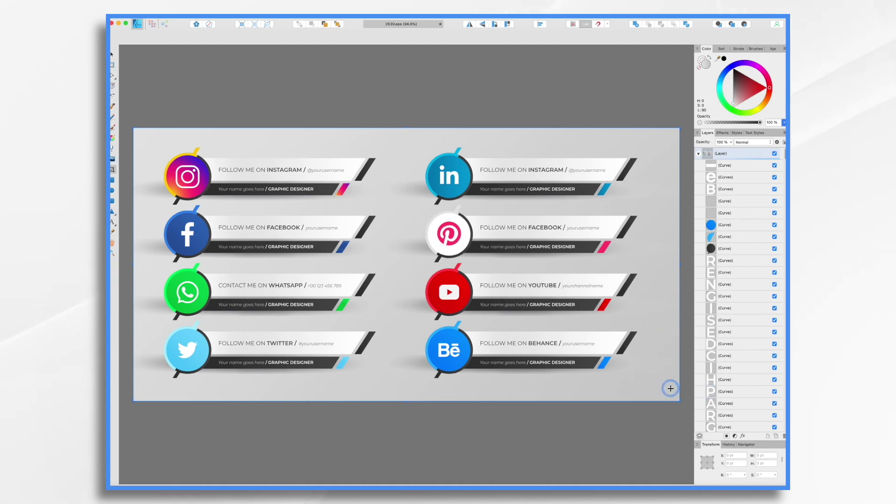
Collapse and re-expand the layer group in the Layers panel several times.
scroll(753, 387, "down", 10)
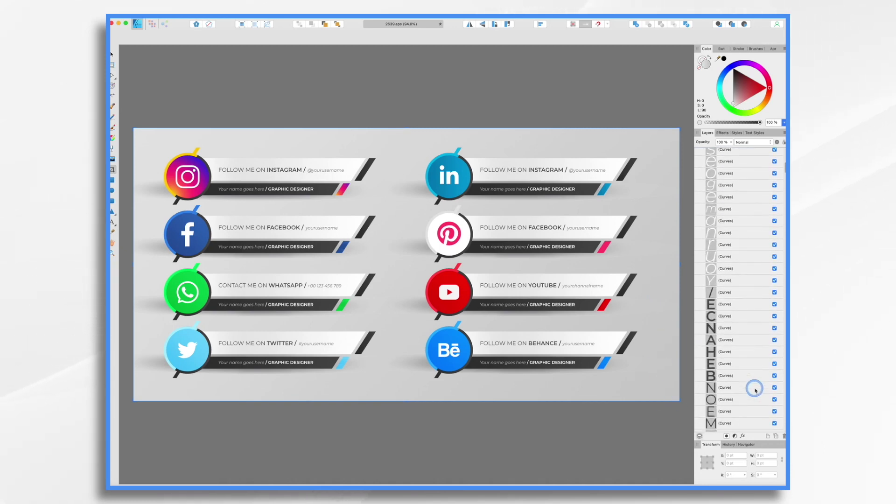
left_click(698, 154)
left_click(699, 154)
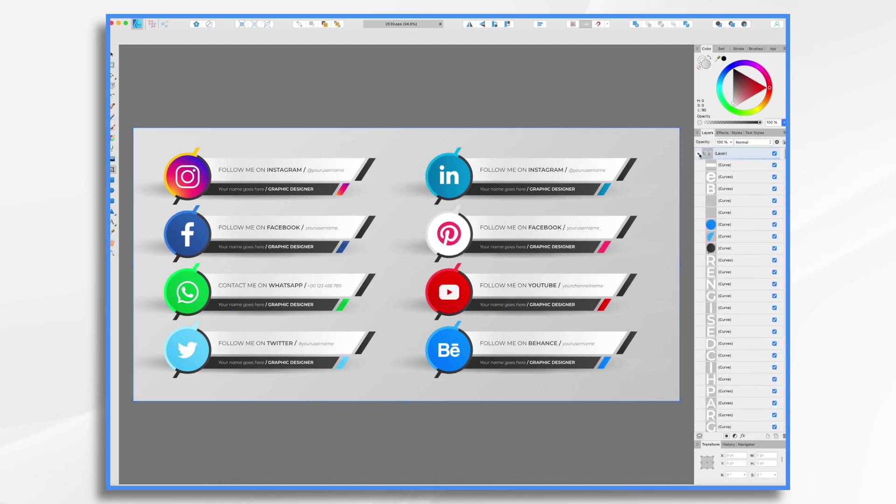
left_click(699, 154)
left_click(699, 154)
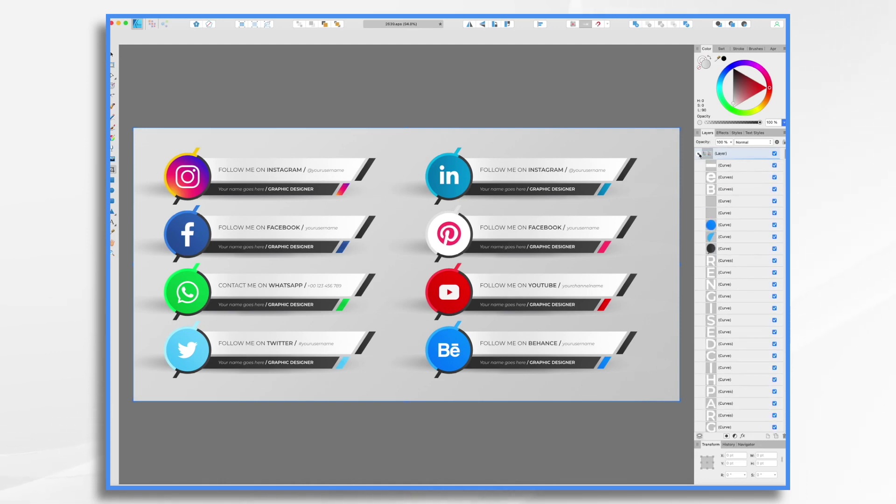
left_click(699, 154)
left_click(699, 154)
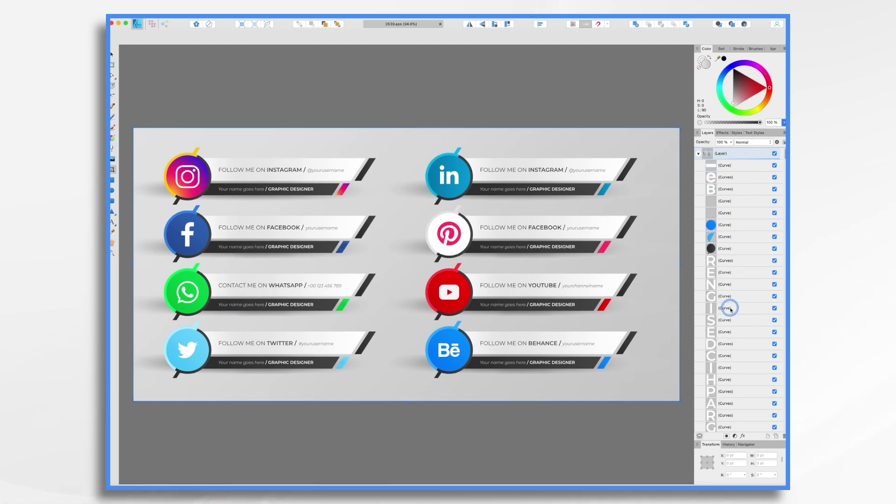
Hide the bottom grey background Curve layer so the canvas shows transparent.
scroll(731, 310, "down", 15)
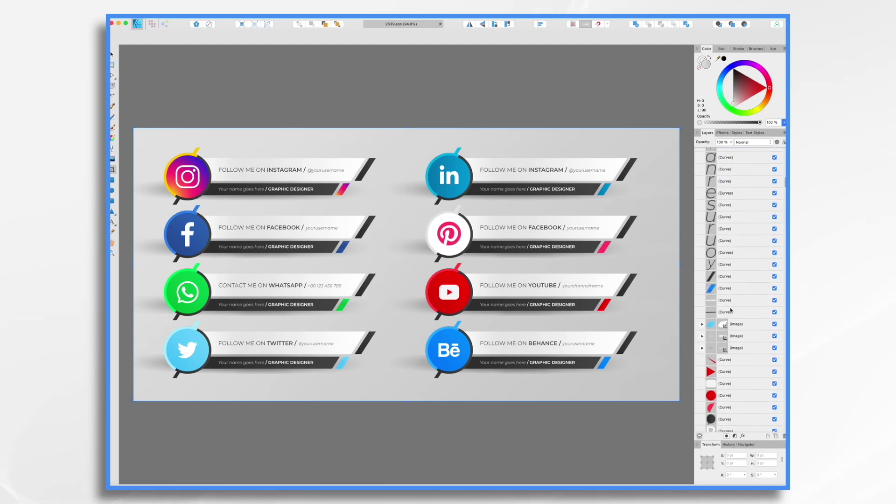
scroll(731, 310, "down", 15)
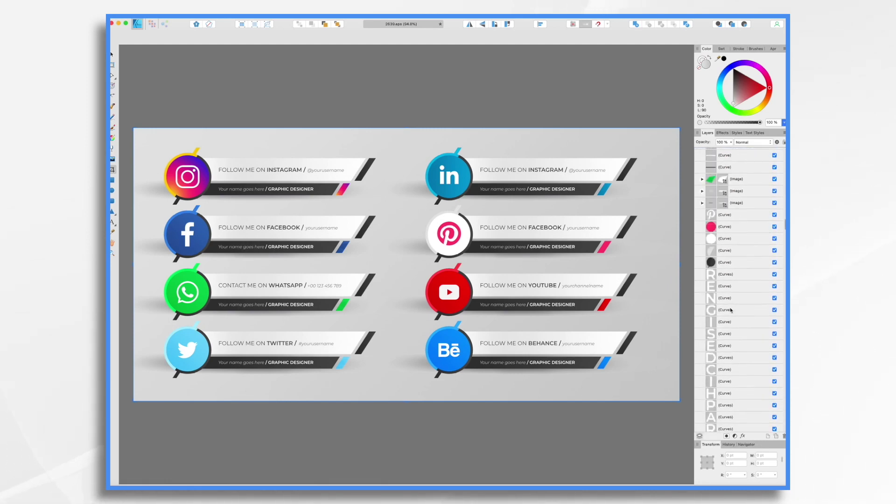
scroll(731, 309, "down", 15)
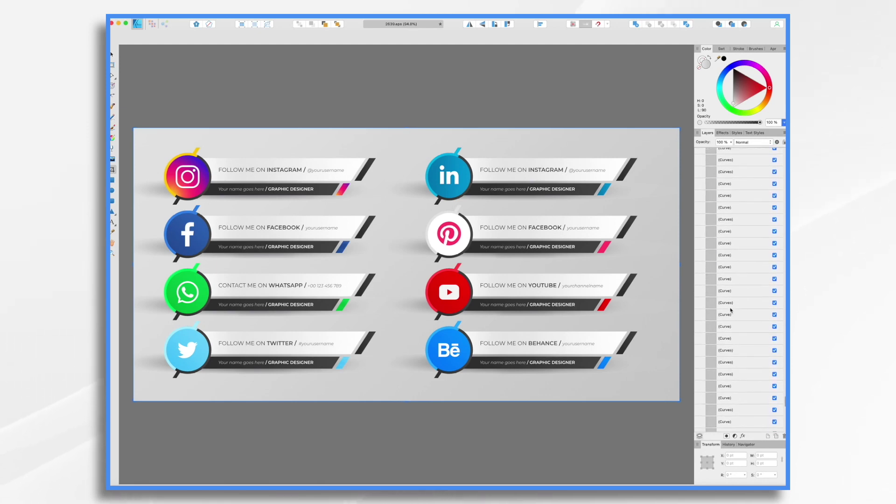
scroll(731, 310, "down", 10)
left_click(728, 427)
left_click(775, 426)
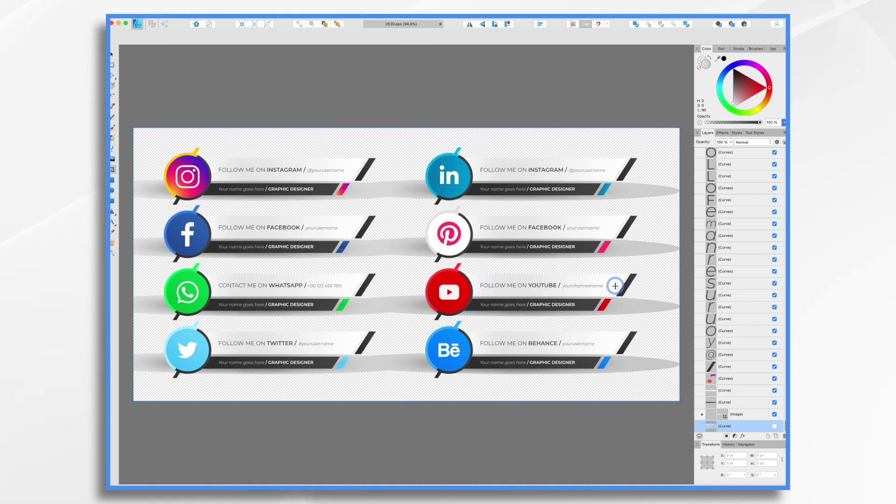
Delete the letters of FOLLOW from the YouTube banner one by one.
left_click(112, 55)
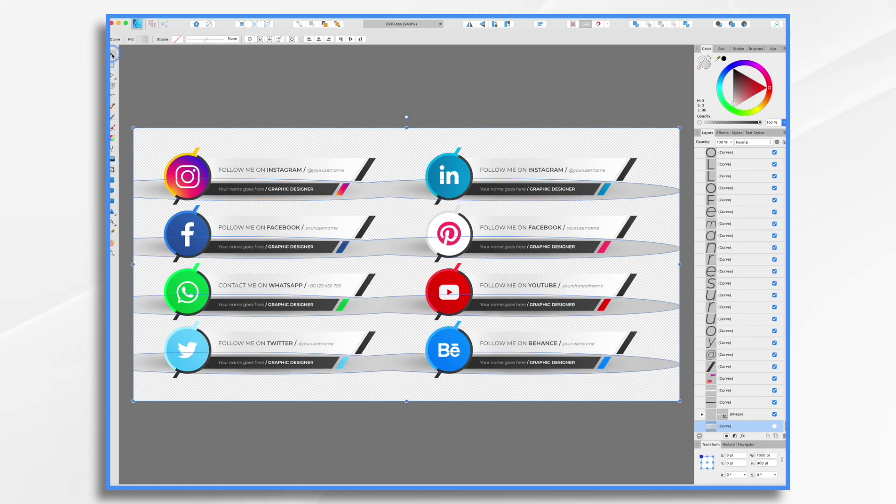
left_click(482, 287)
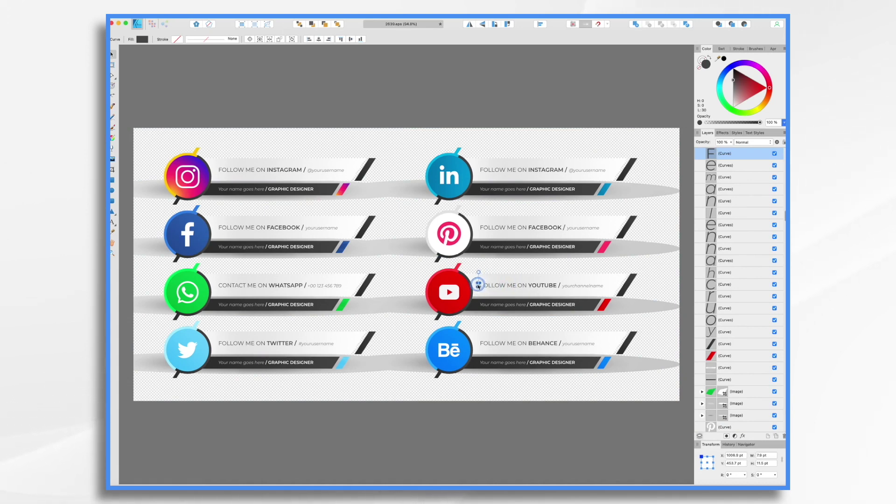
left_click(486, 287)
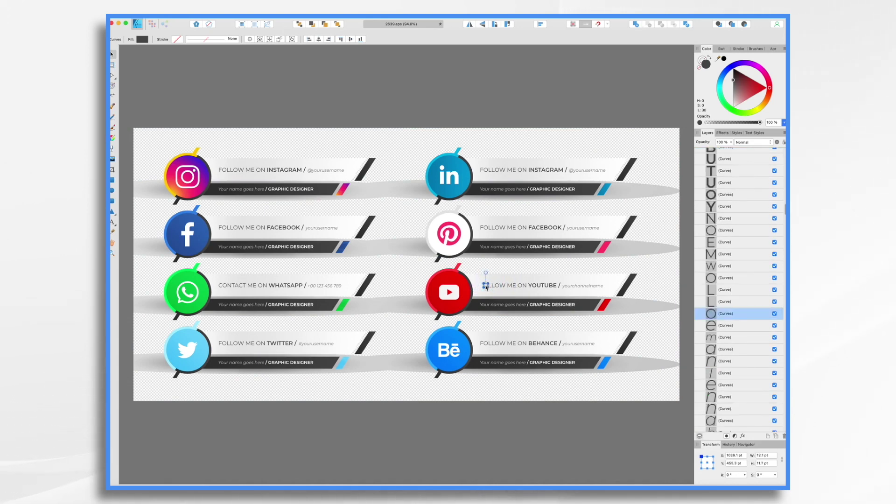
key("alt+bracketleft")
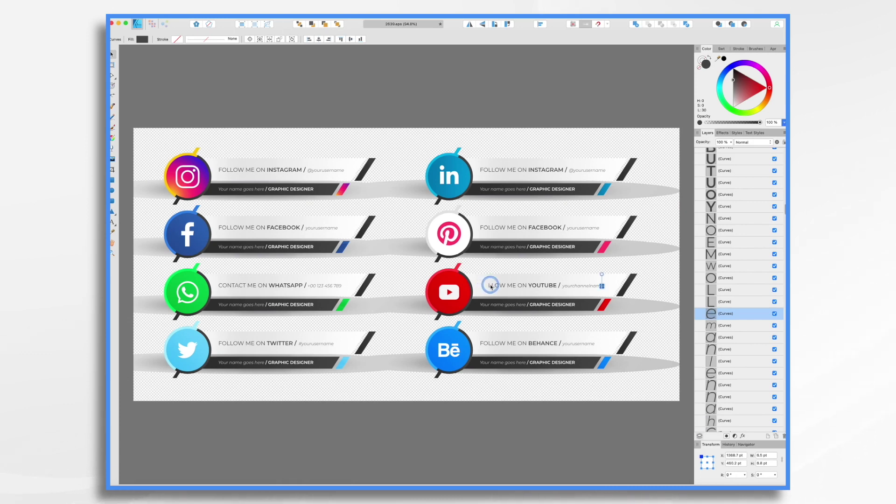
key("Delete")
key("Delete")
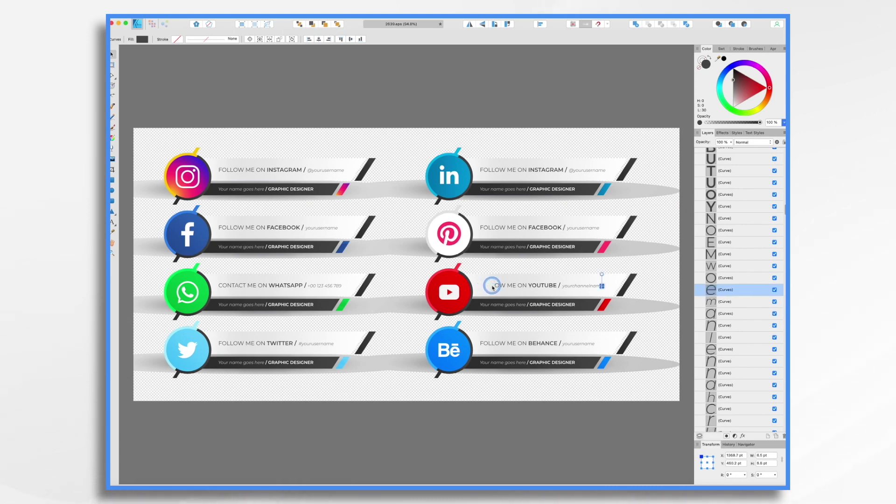
left_click(499, 287)
key("Delete")
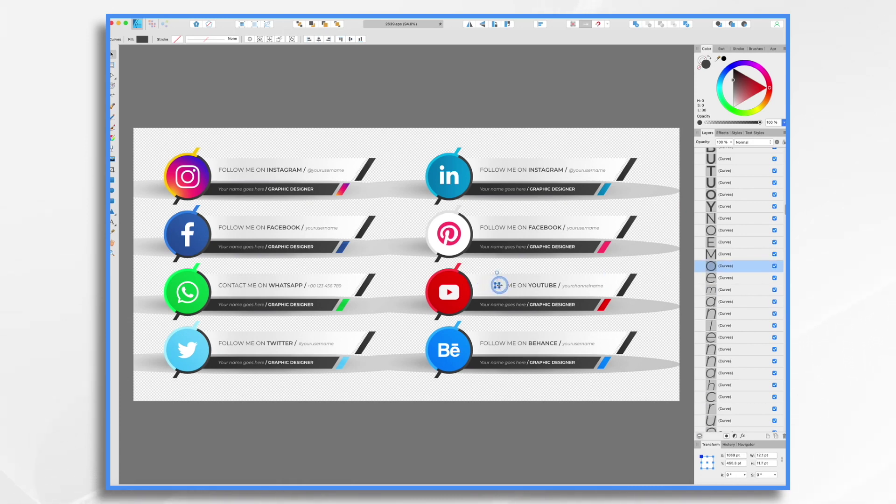
key("Delete")
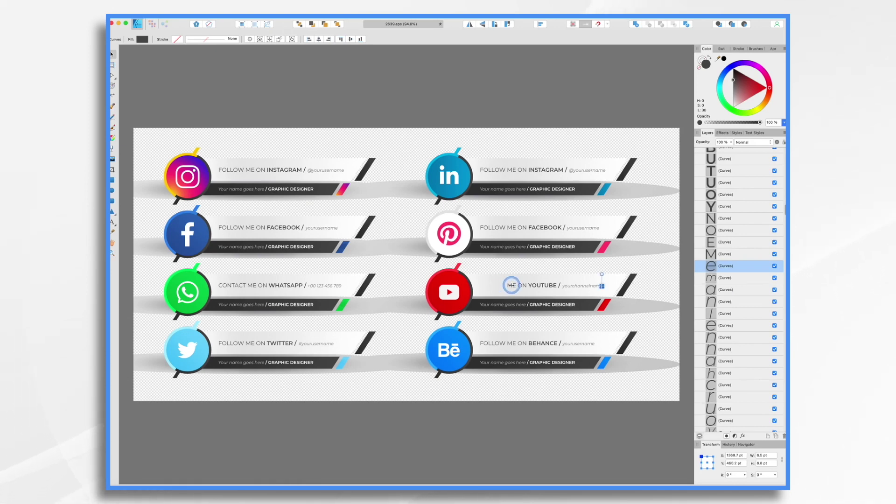
left_click(512, 285)
key("Delete")
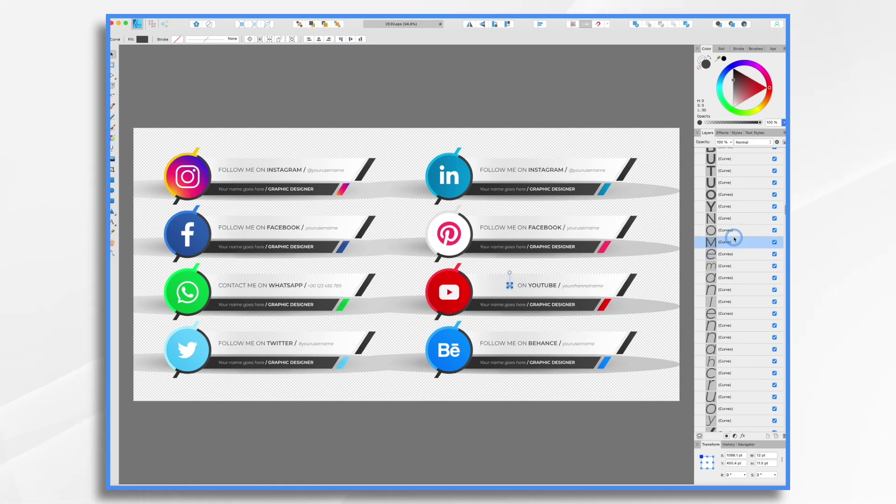
Delete the remaining follow line, name/title lettering and yourchannelname letters from the YouTube banner.
left_click(731, 194, "shift")
scroll(726, 200, "up", 5)
left_click(723, 204, "shift")
scroll(723, 204, "up", 5)
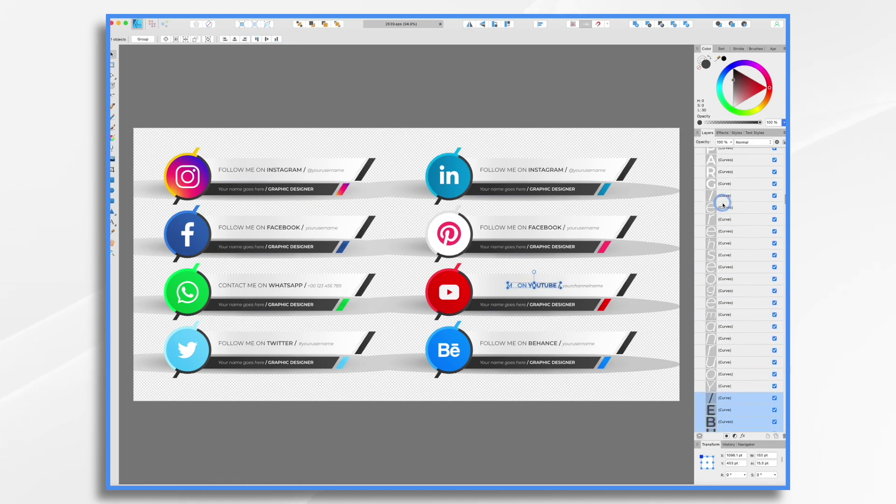
scroll(723, 204, "up", 5)
left_click(725, 158, "shift")
key("Delete")
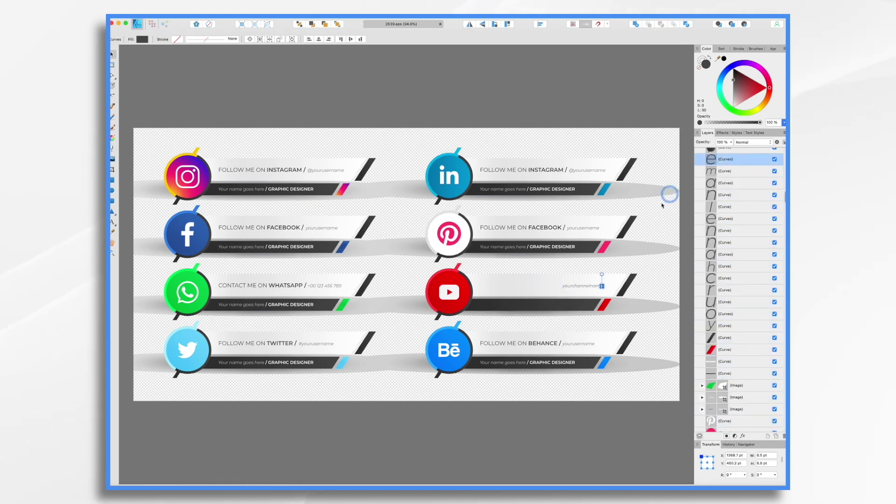
left_click(727, 325, "shift")
key("Delete")
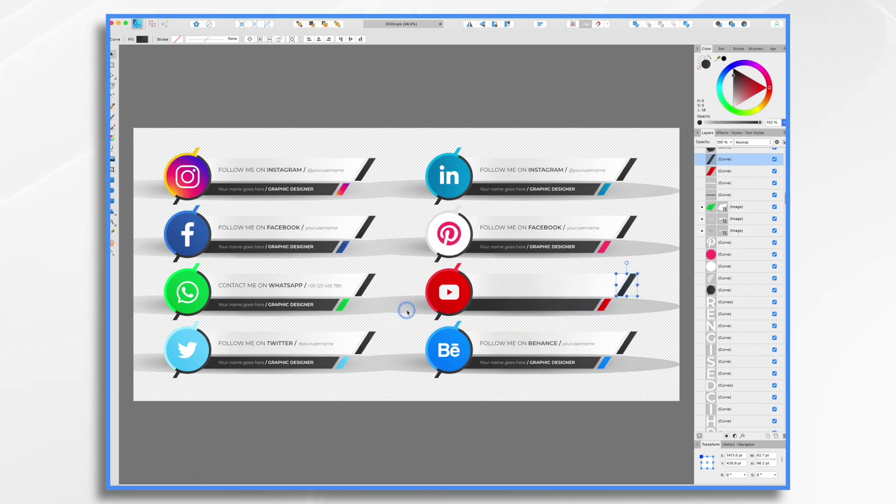
Delete the grey shadow under the YouTube banner and marquee-select the whole banner.
left_click(654, 310)
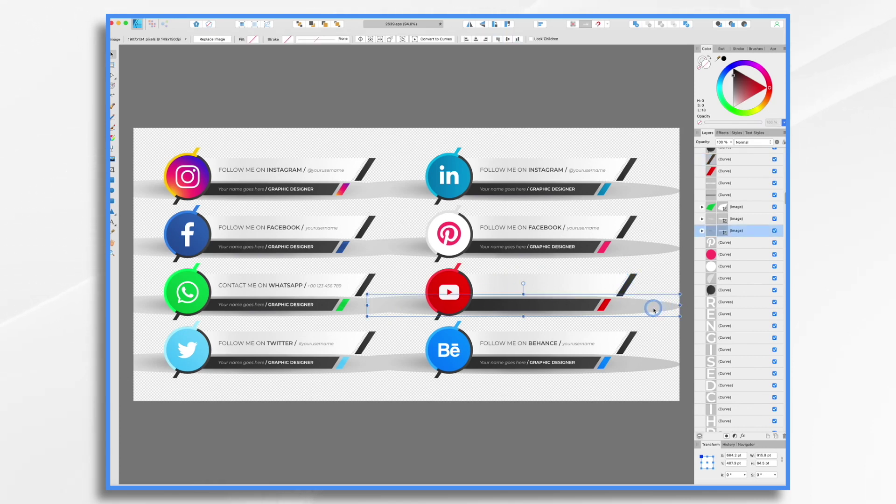
key("Delete")
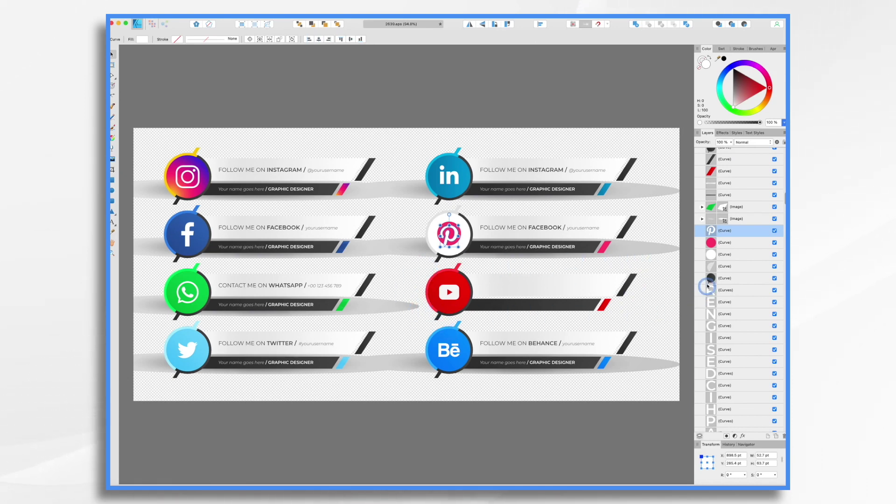
left_click(417, 286)
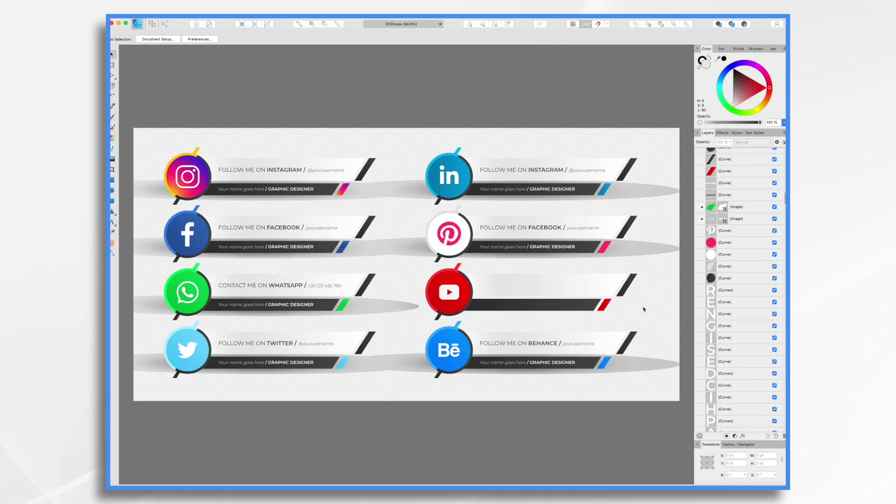
left_click(112, 170)
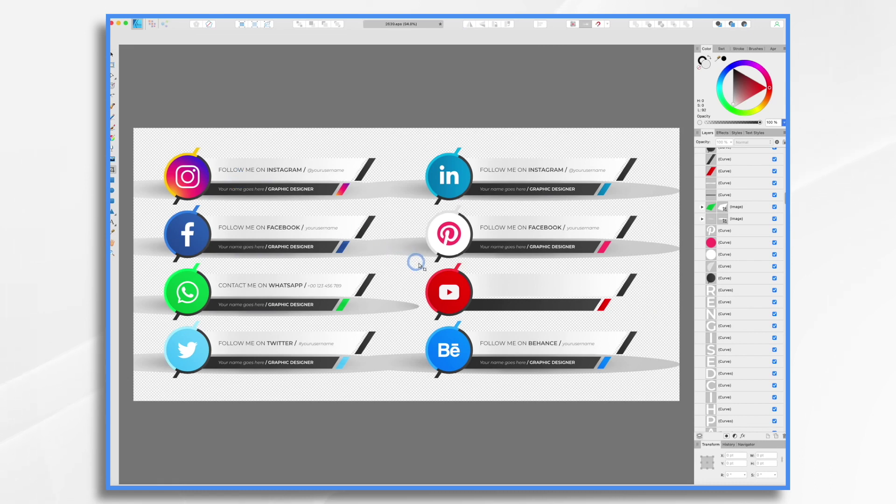
left_click_drag(422, 265, 652, 324)
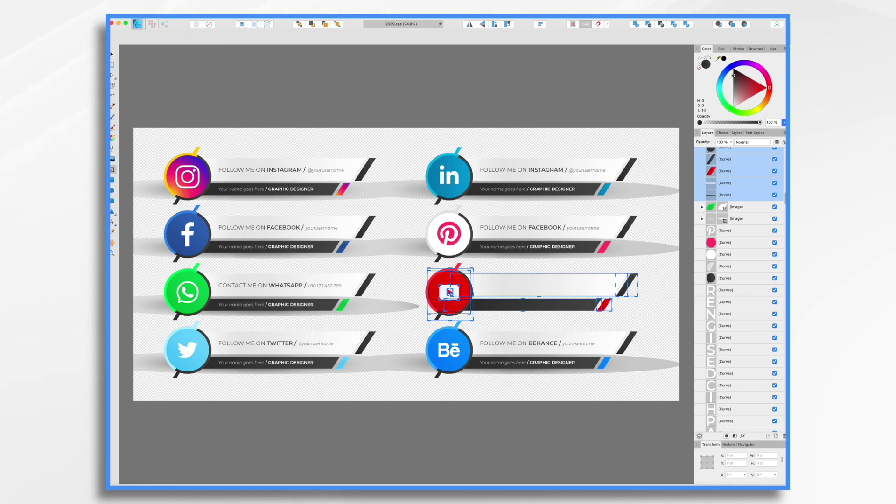
Export only the selected banner as PNG, saved as lowerthird.png on the Desktop.
left_click(140, 23)
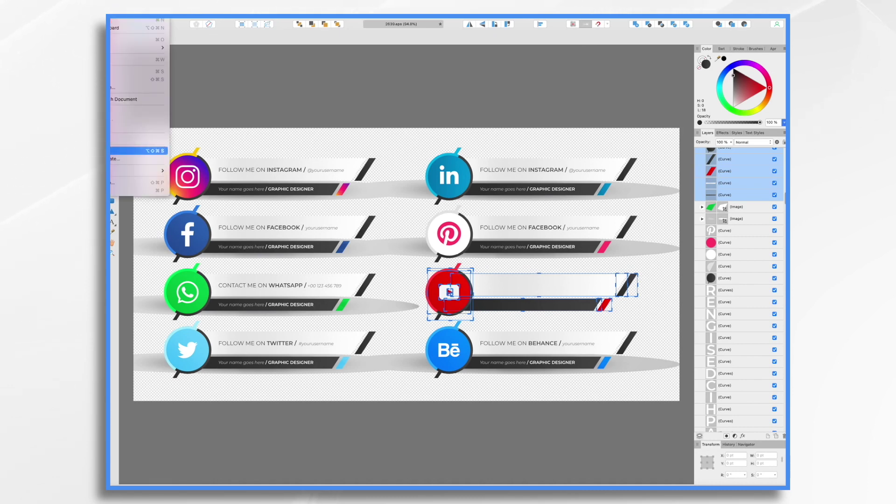
left_click(138, 151)
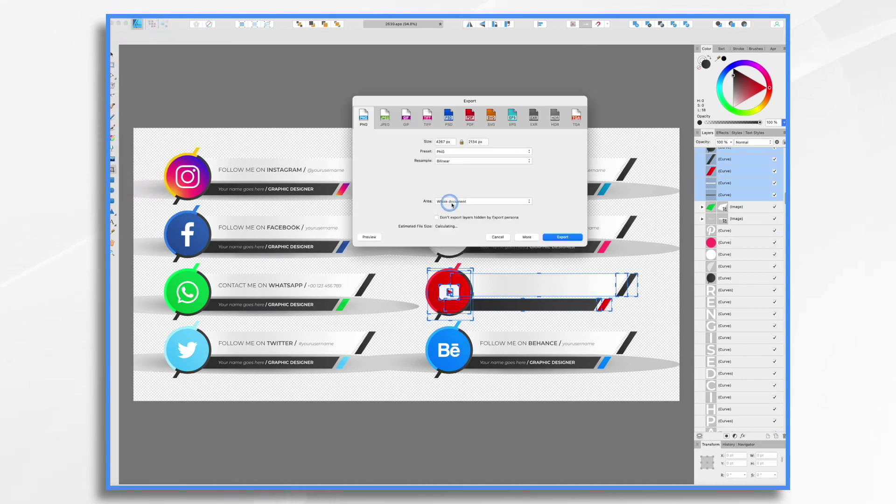
left_click(449, 202)
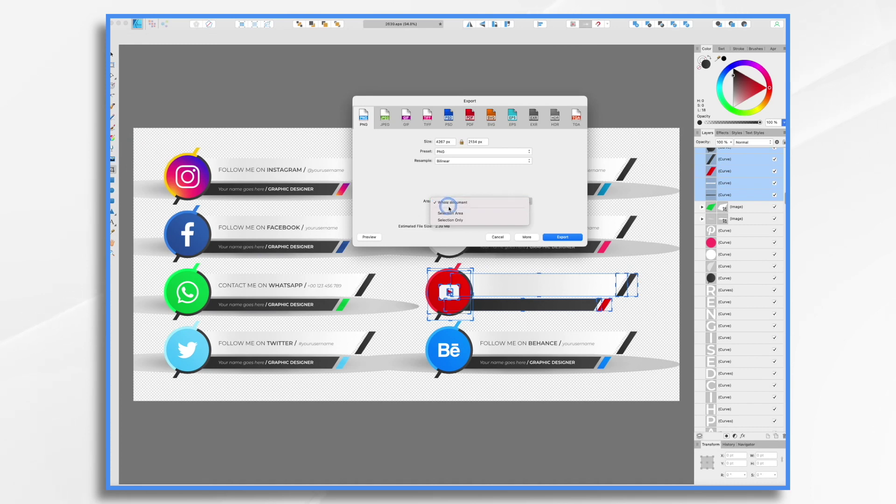
left_click(453, 220)
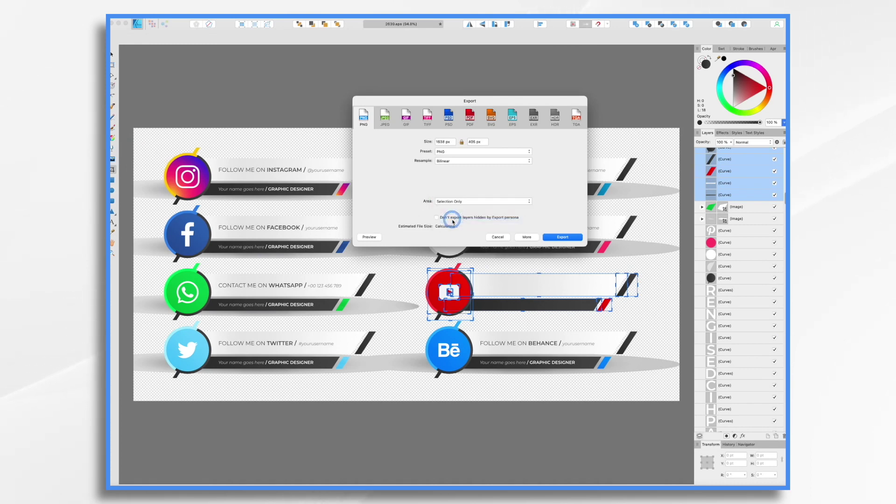
left_click(576, 244)
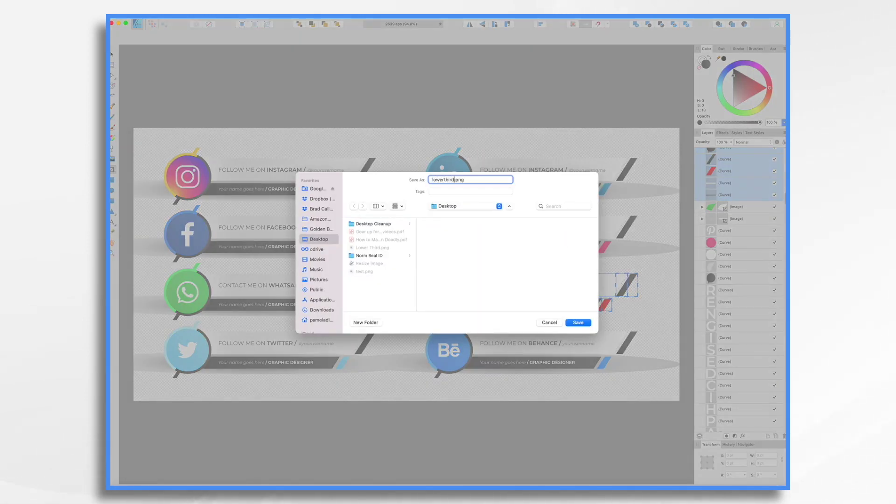
left_click(578, 322)
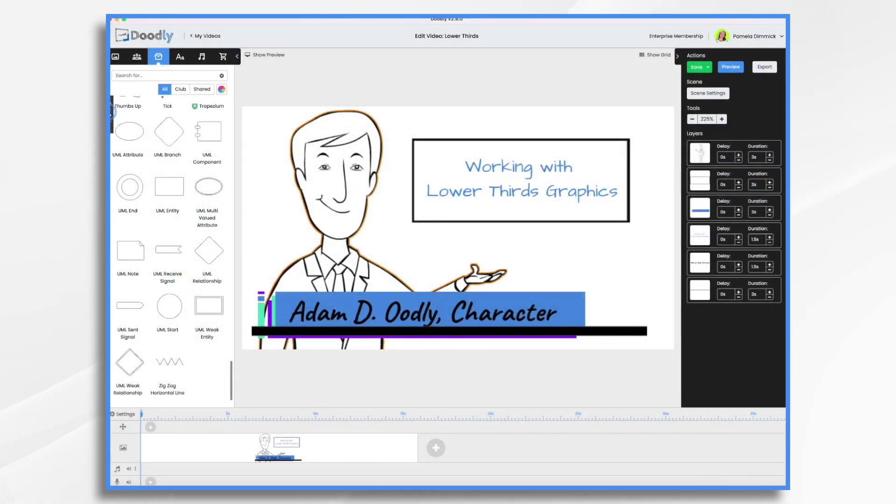
Upload lowerthird.png as a new image prop and drop it into the scene.
left_click(117, 112)
left_click(116, 114)
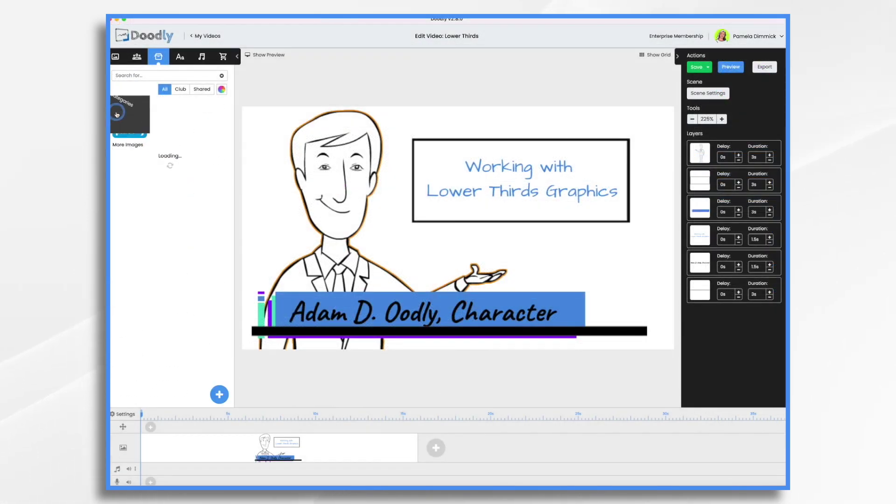
left_click(224, 405)
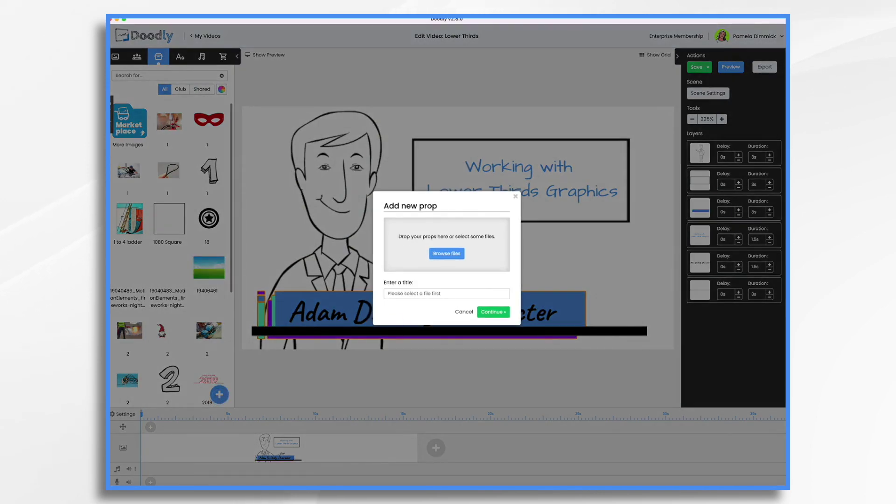
left_click_drag(663, 171, 456, 245)
left_click(469, 335)
left_click(492, 316)
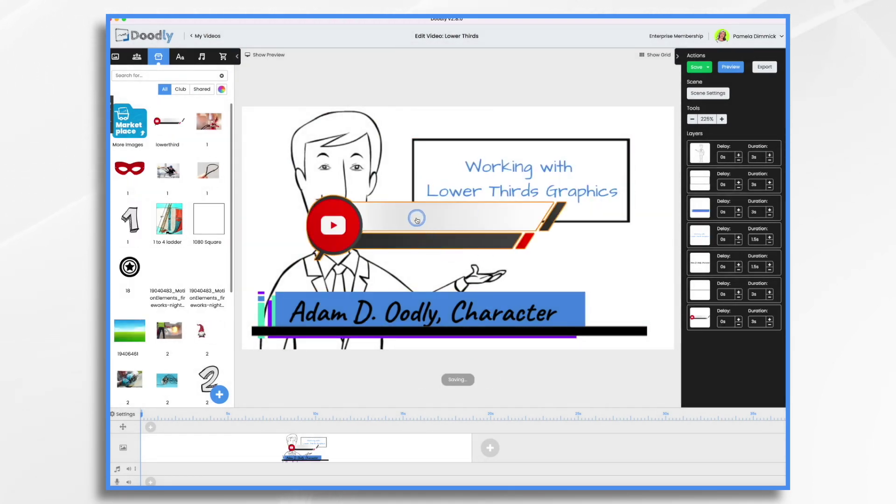
left_click_drag(410, 216, 368, 264)
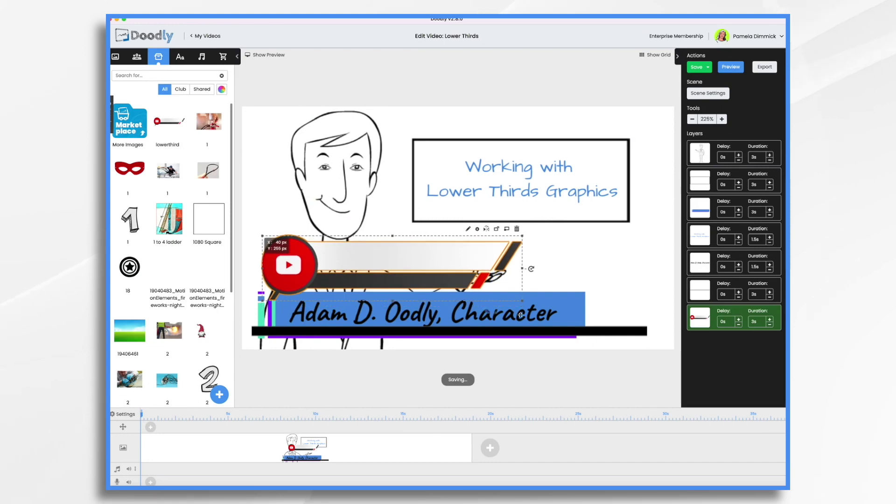
Delete the blue name bar and the black line bar.
left_click(576, 300)
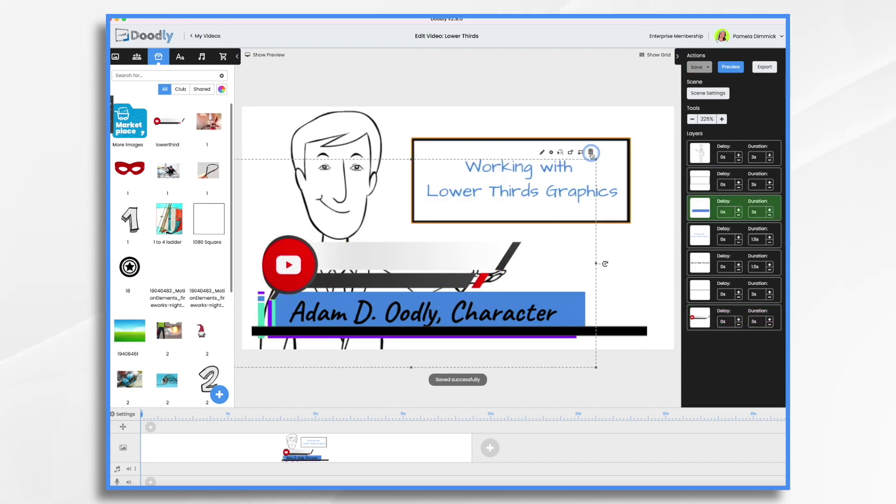
left_click(590, 152)
left_click(468, 273)
left_click(641, 320)
left_click(468, 273)
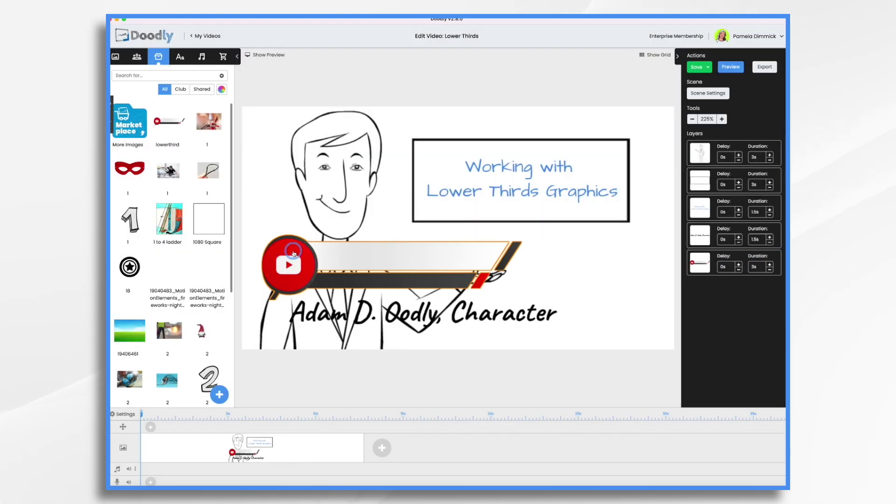
Position the lower third under the name, bring the name text in front and shrink it.
left_click_drag(350, 247, 300, 307)
left_click_drag(706, 262, 713, 238)
left_click(551, 321)
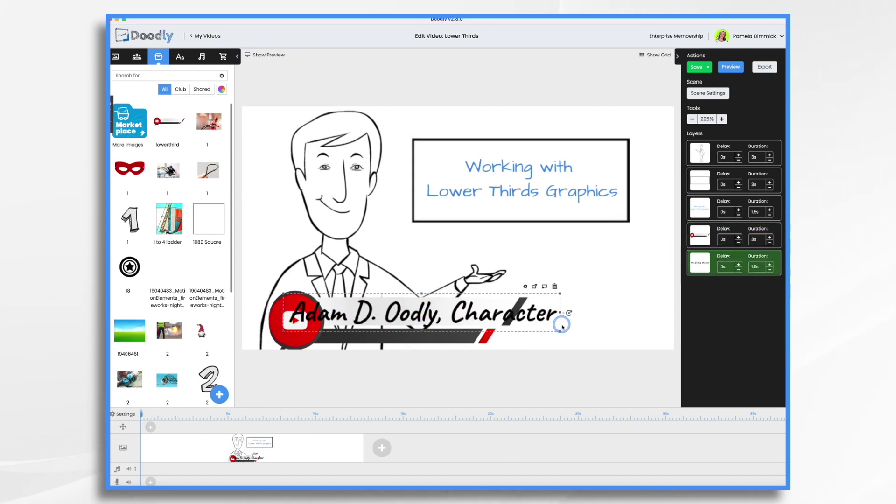
left_click_drag(561, 331, 509, 321)
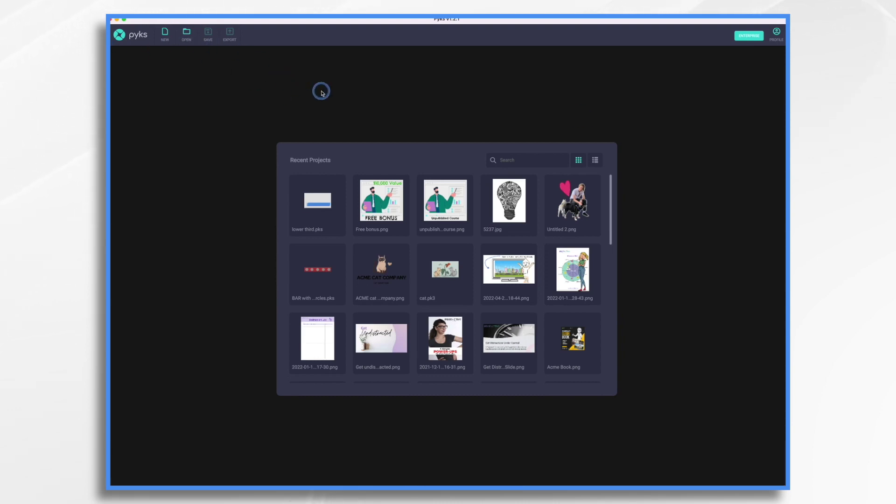
Create a new Custom Image project sized 1920 × 1080.
left_click(168, 36)
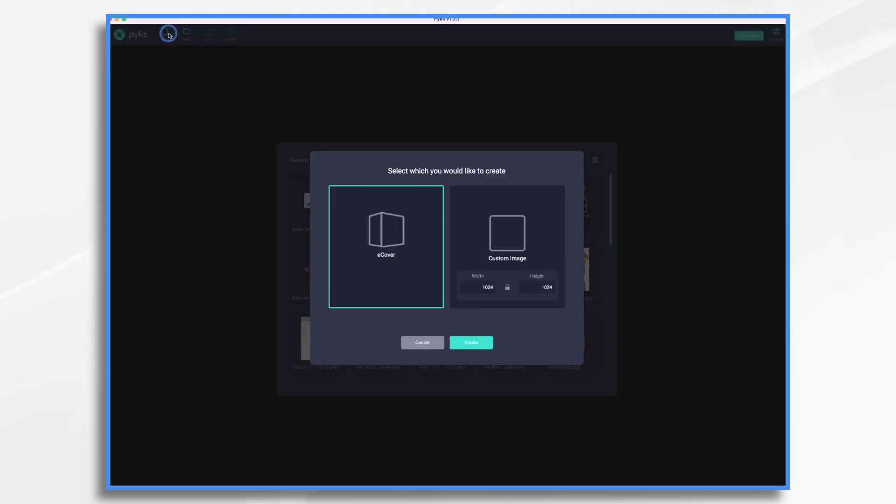
left_click(525, 234)
left_click(490, 288)
type("192")
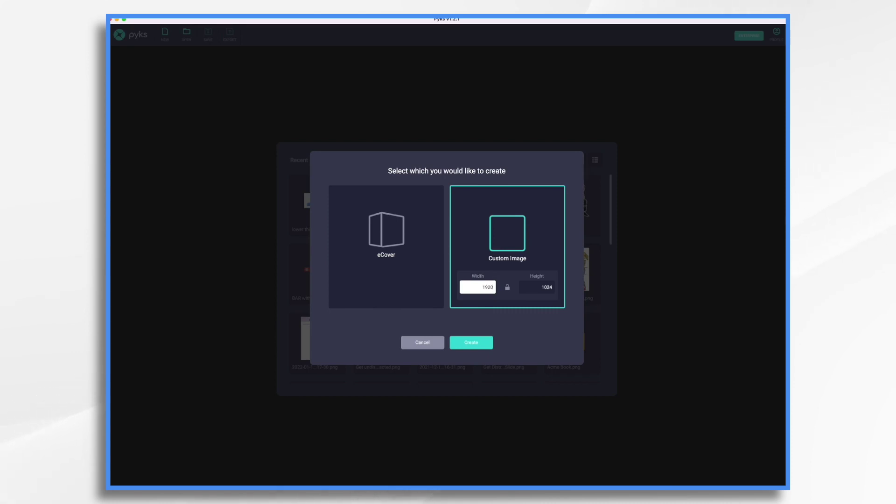
left_click(537, 287)
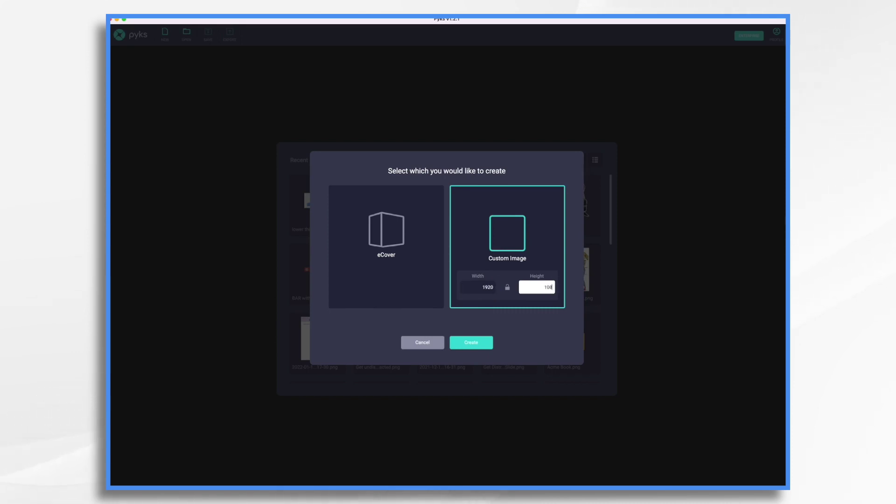
left_click(468, 346)
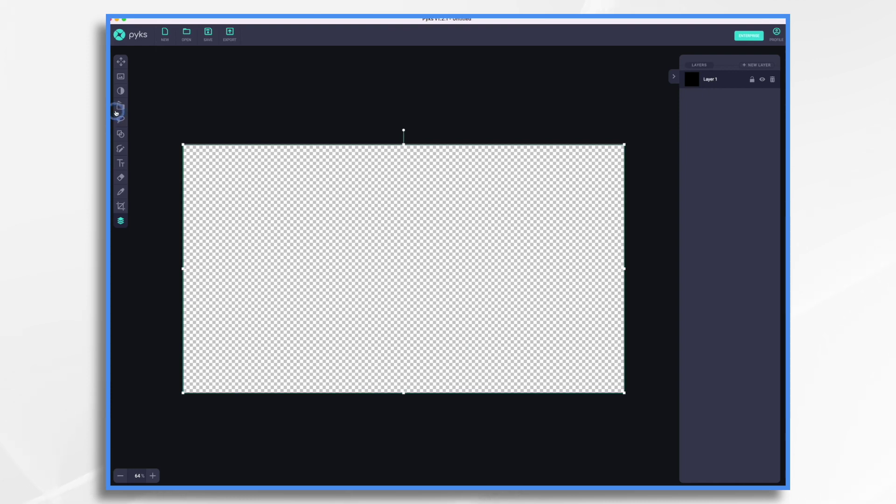
Draw a long rectangle near the bottom-left of the transparent canvas.
left_click(121, 135)
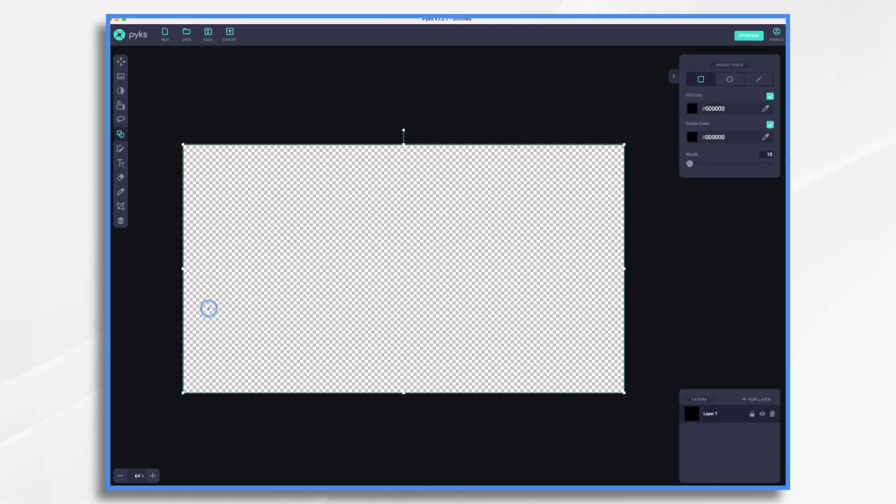
left_click_drag(209, 309, 552, 337)
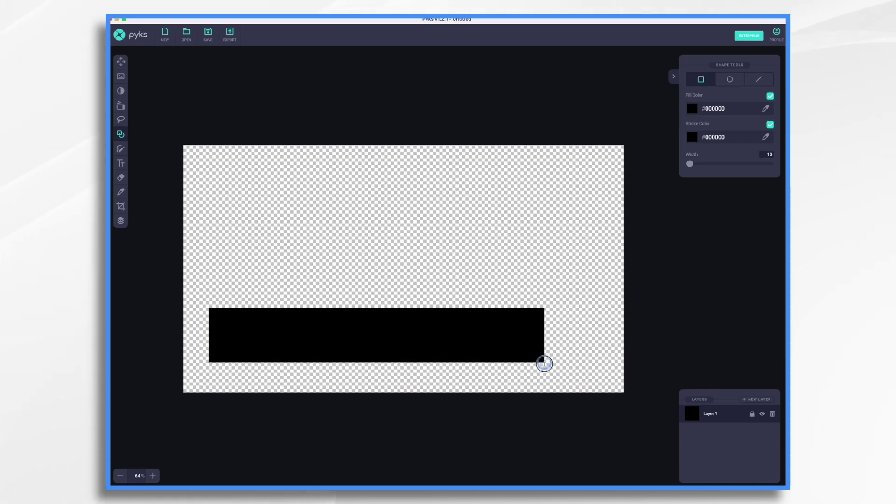
mouse_move(544, 365)
left_mouse_down()
mouse_move(538, 372)
mouse_move(547, 339)
mouse_move(542, 378)
mouse_move(539, 348)
left_mouse_up()
mouse_move(435, 324)
left_mouse_down()
mouse_move(410, 340)
mouse_move(422, 351)
left_mouse_up()
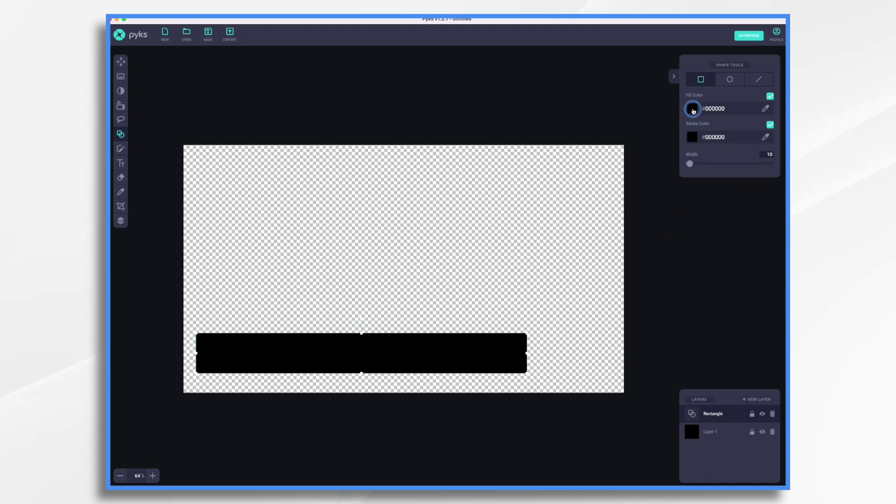
Fill the rectangle with red #D0021B and turn off its black outline.
left_click(693, 109)
left_click(371, 345)
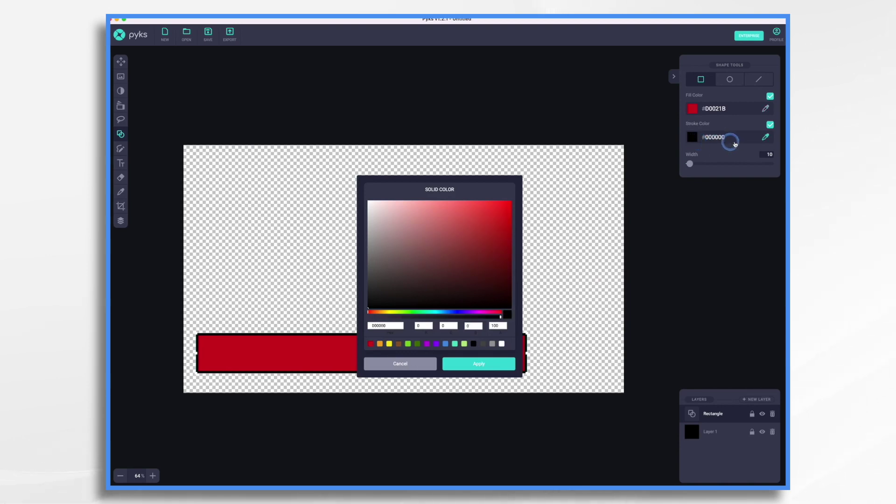
left_click(771, 125)
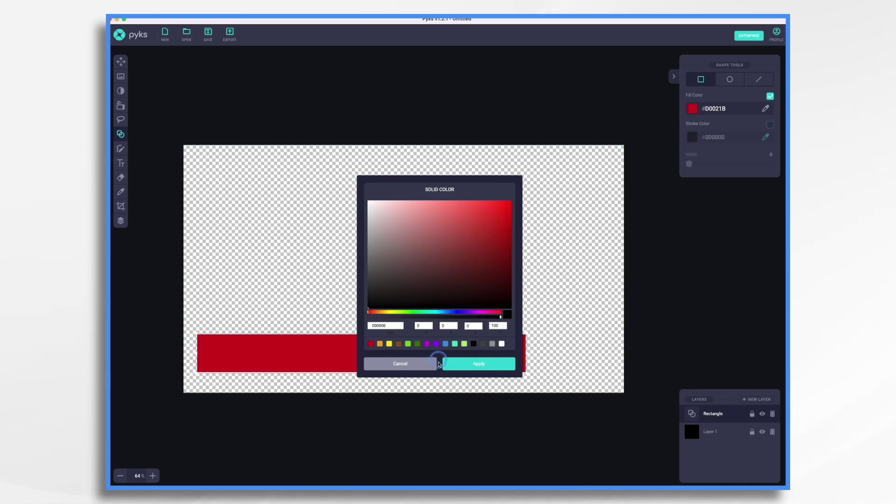
left_click(466, 365)
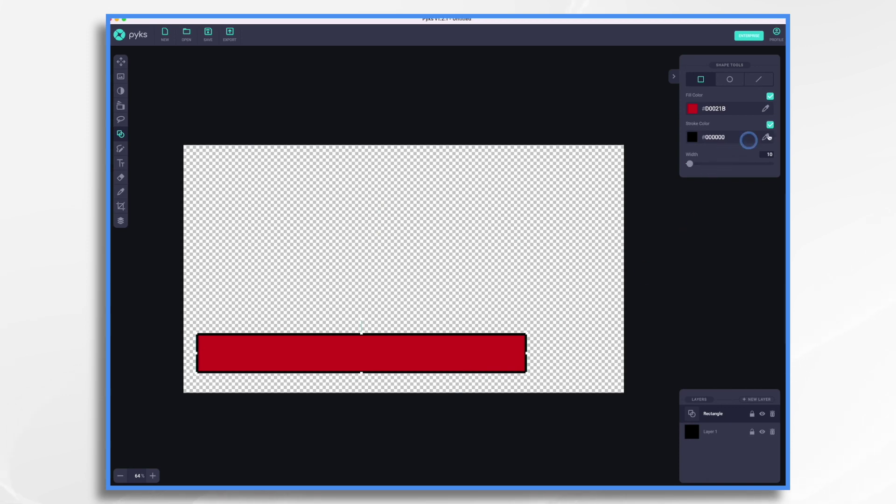
left_click(770, 125)
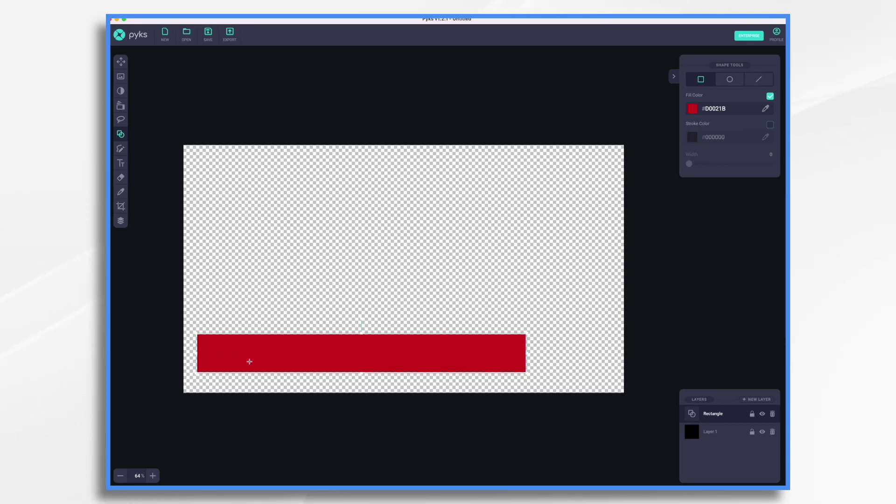
Duplicate the rectangle, fill the copy green #7ED321, and offset it over the red bar.
key("super+v")
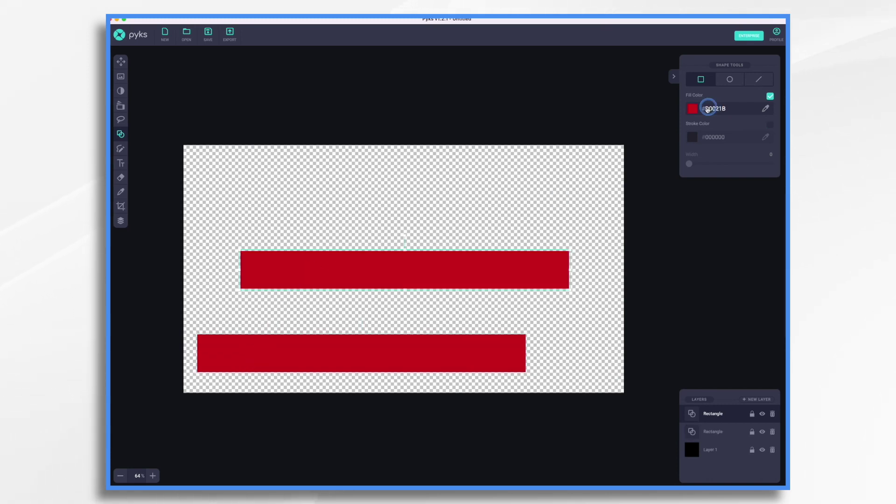
left_click(693, 109)
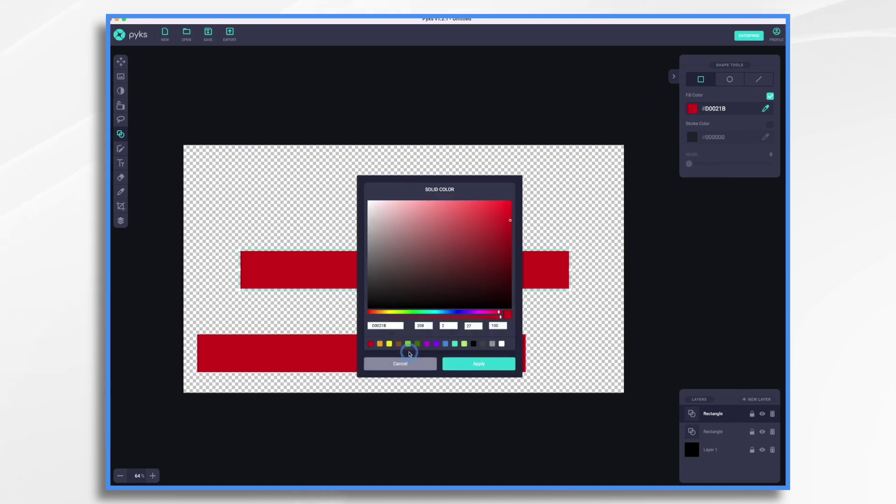
left_click(409, 344)
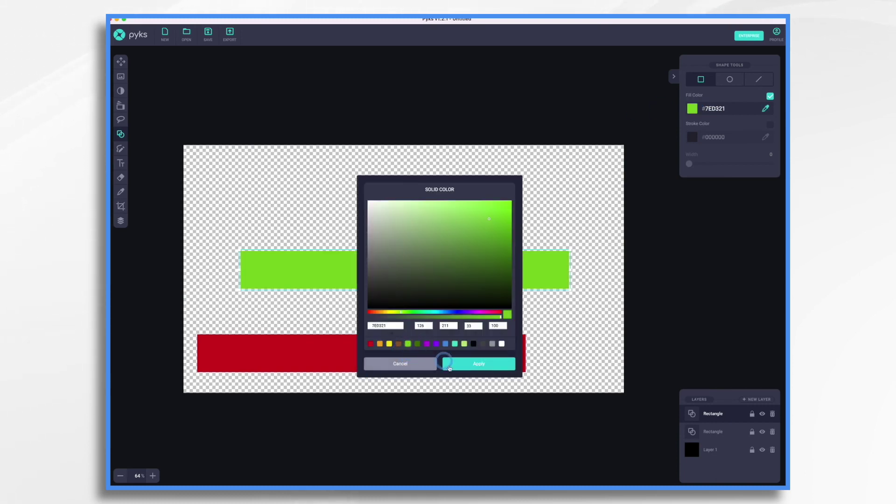
left_click(452, 366)
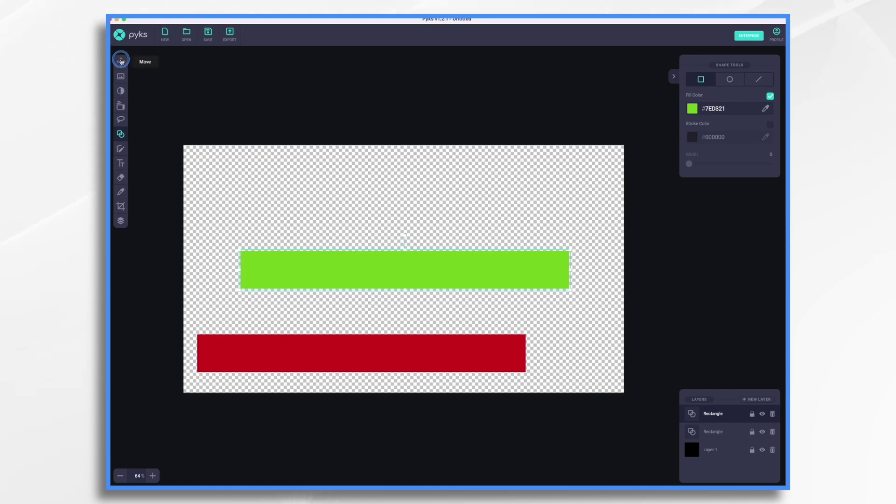
left_click(121, 61)
left_click_drag(388, 272, 350, 353)
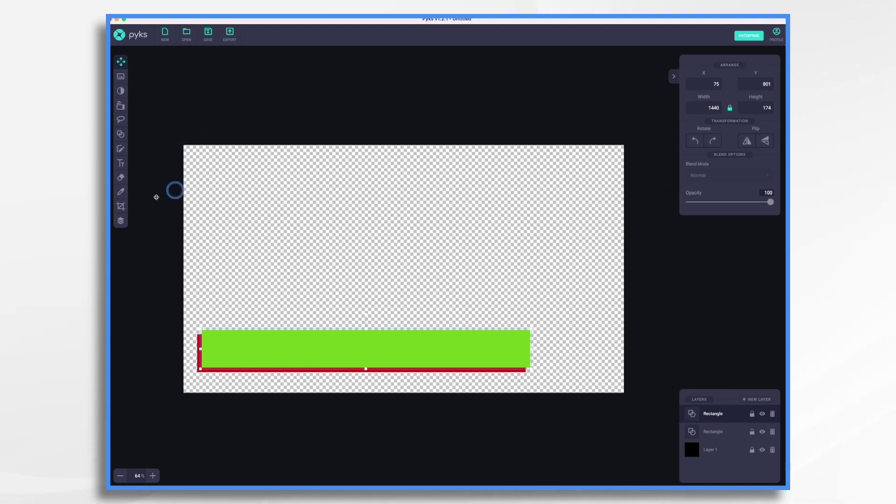
Crop the canvas to 1535 × 249 around the rectangles and export as green lowerthird.png.
left_click(122, 206)
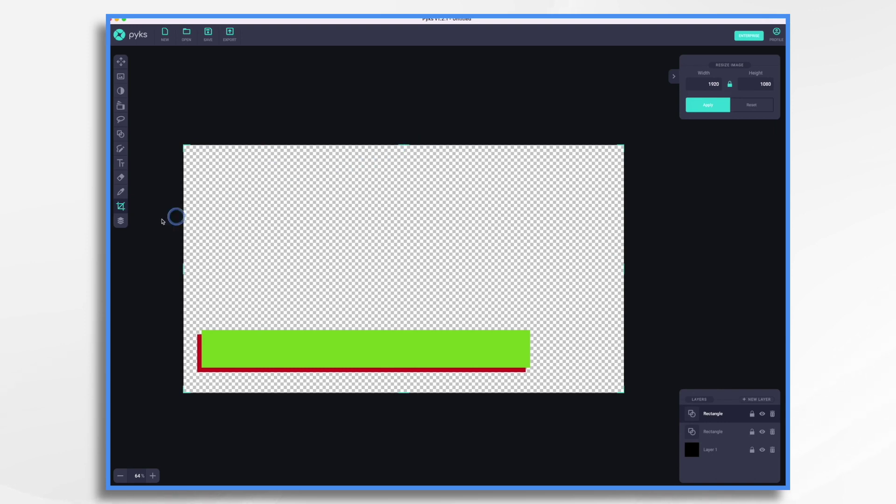
left_click_drag(402, 148, 401, 323)
left_click_drag(623, 358, 540, 355)
left_click_drag(362, 393, 362, 379)
left_click_drag(182, 350, 187, 350)
left_click(709, 106)
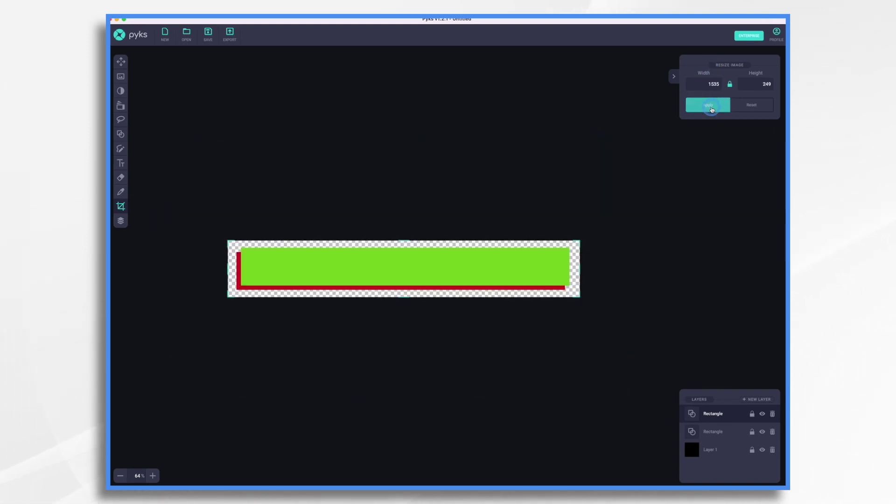
left_click(230, 34)
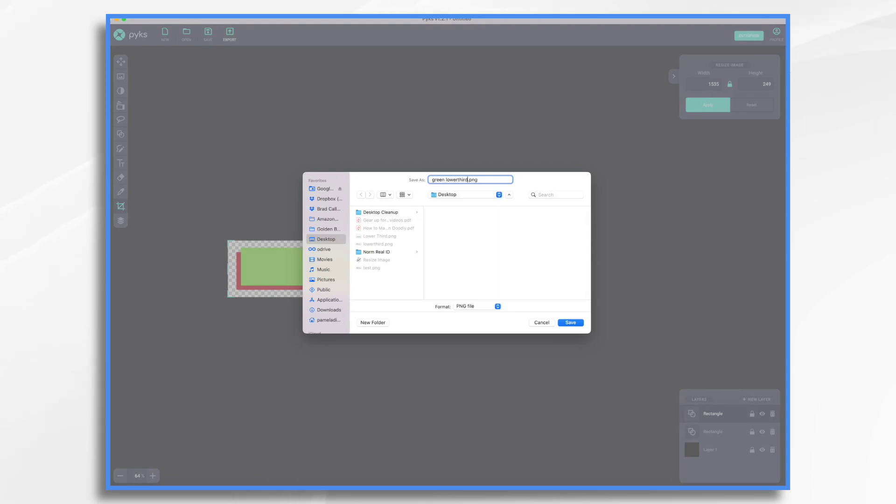
left_click(575, 322)
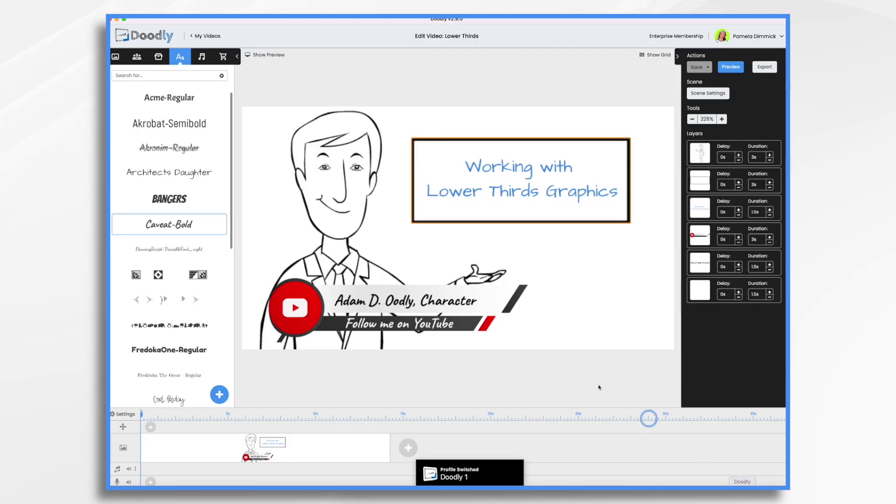
Upload green lowerthird.png as a new prop from the Props library.
left_click(162, 58)
left_click(219, 394)
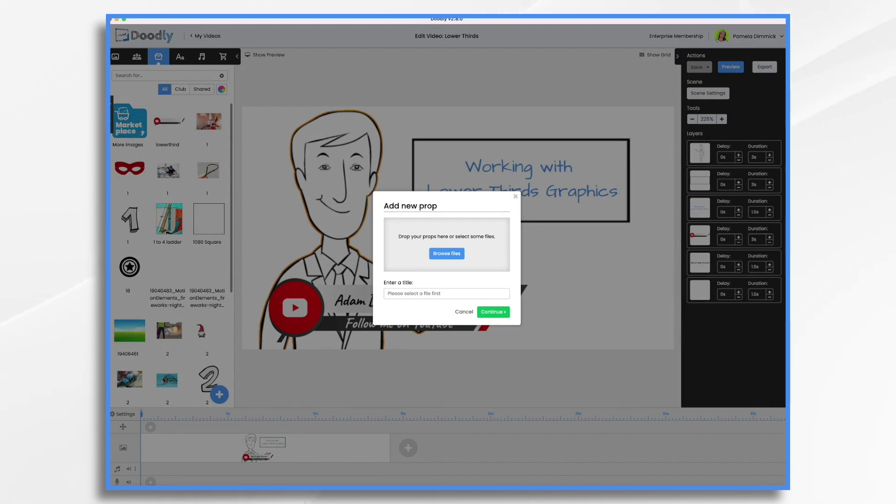
left_click_drag(442, 305, 441, 255)
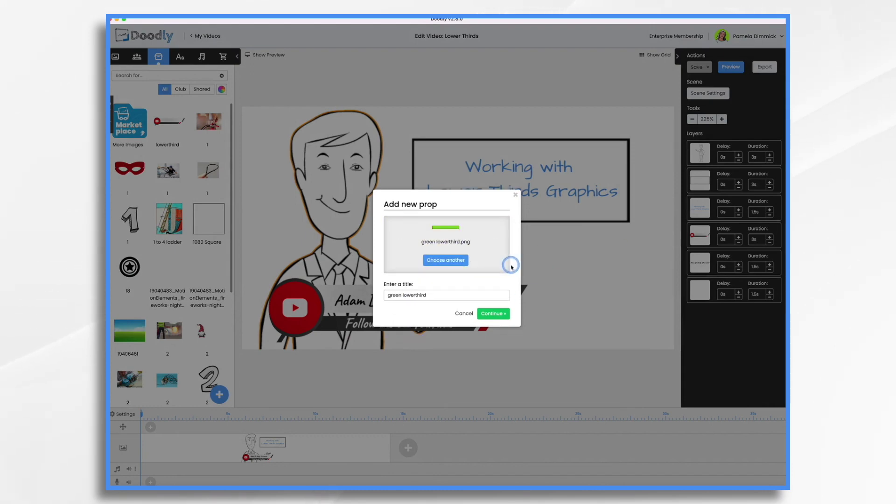
left_click(493, 314)
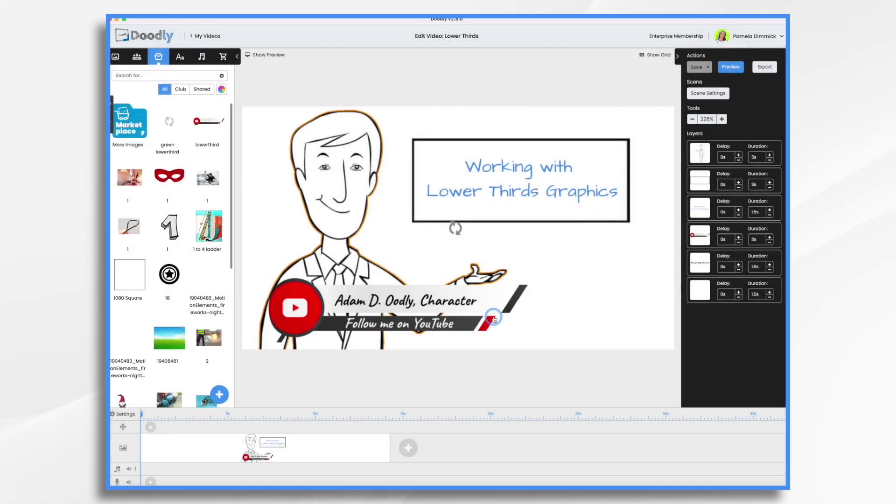
Delete the YouTube lower-third graphic from the scene.
left_click(295, 304)
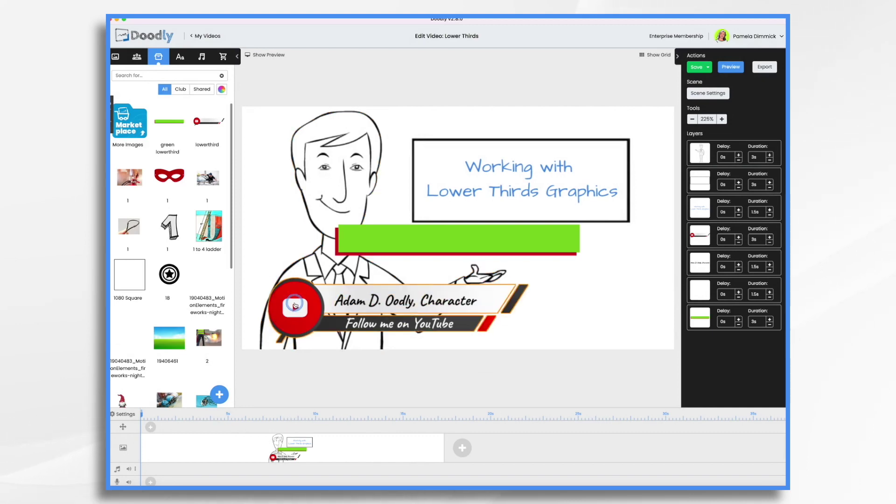
left_click(526, 271)
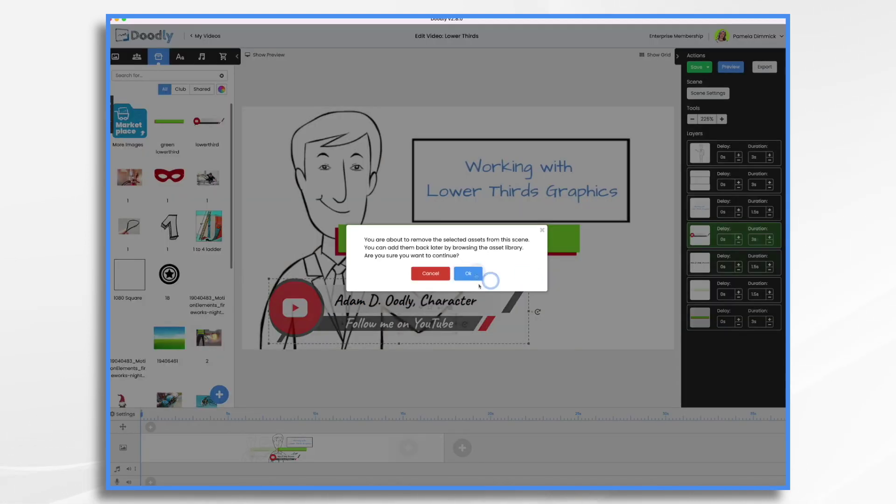
left_click(469, 273)
Enlarge the green bar at the bottom, send it behind the name text, and enlarge the name.
left_click_drag(474, 233, 426, 300)
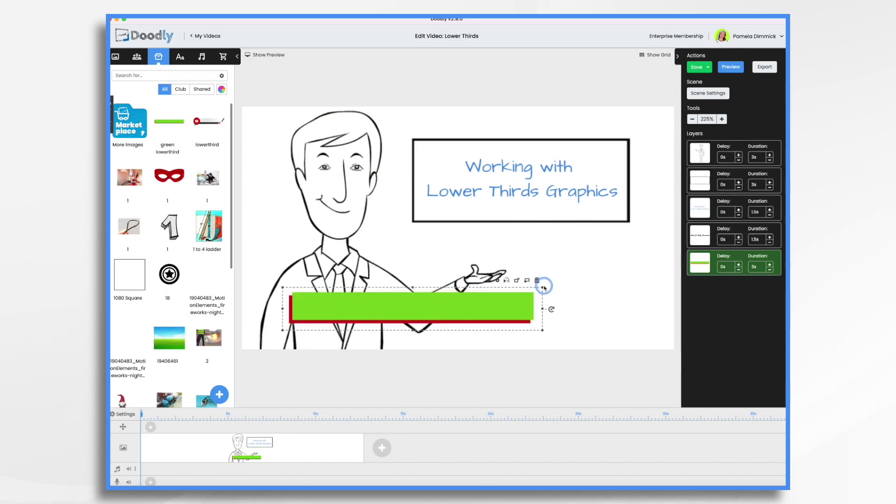
left_click_drag(543, 288, 621, 314)
left_click(608, 266)
left_click(478, 311)
left_click_drag(561, 309, 518, 306)
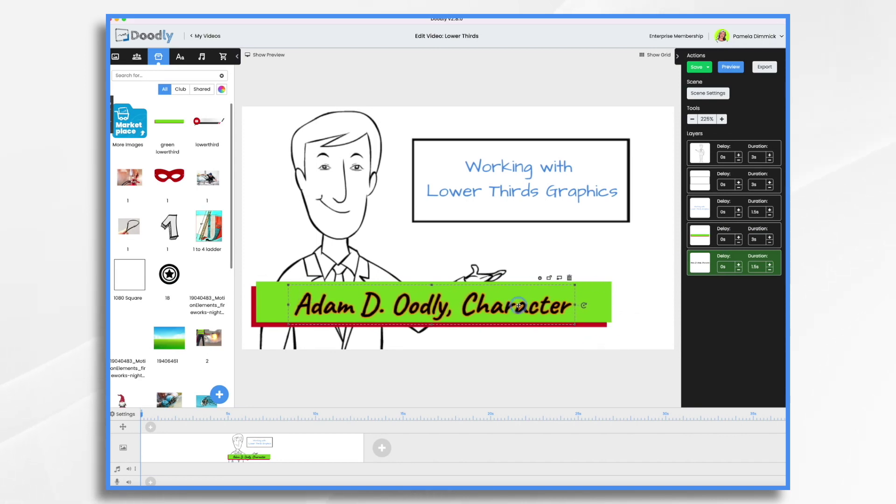